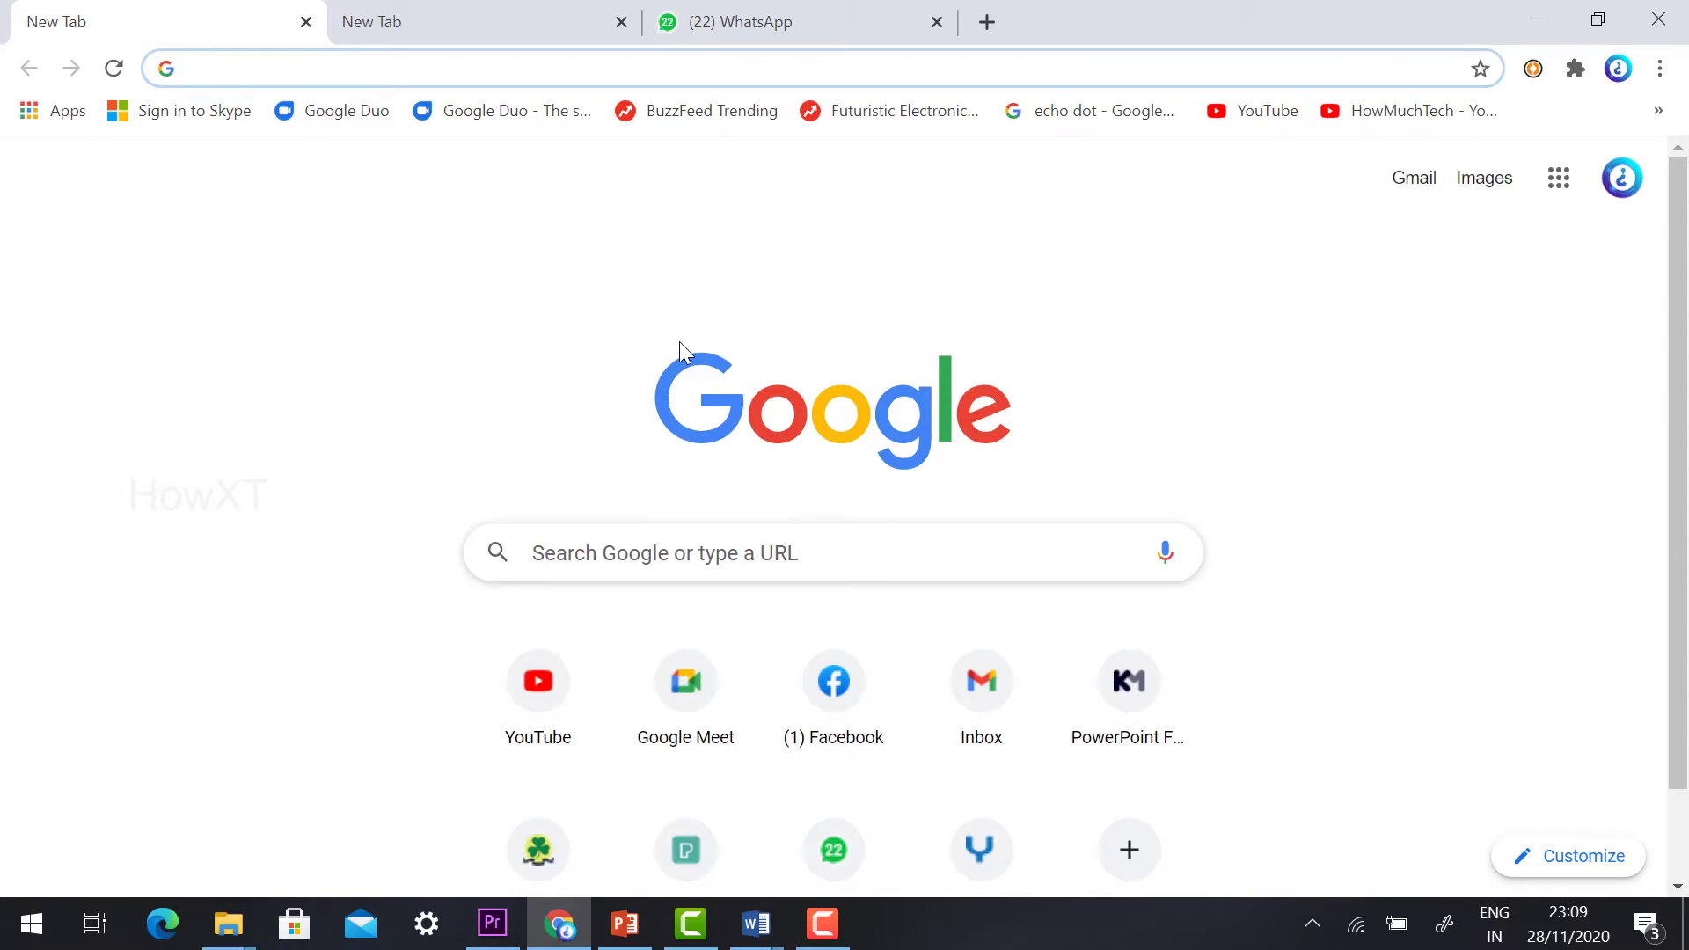
# - Search Google for 'chrome extension' and open the Chrome Web Store Extensions result
pyautogui.write('chrome.google.com/webstore/category/extensions?hl=en')
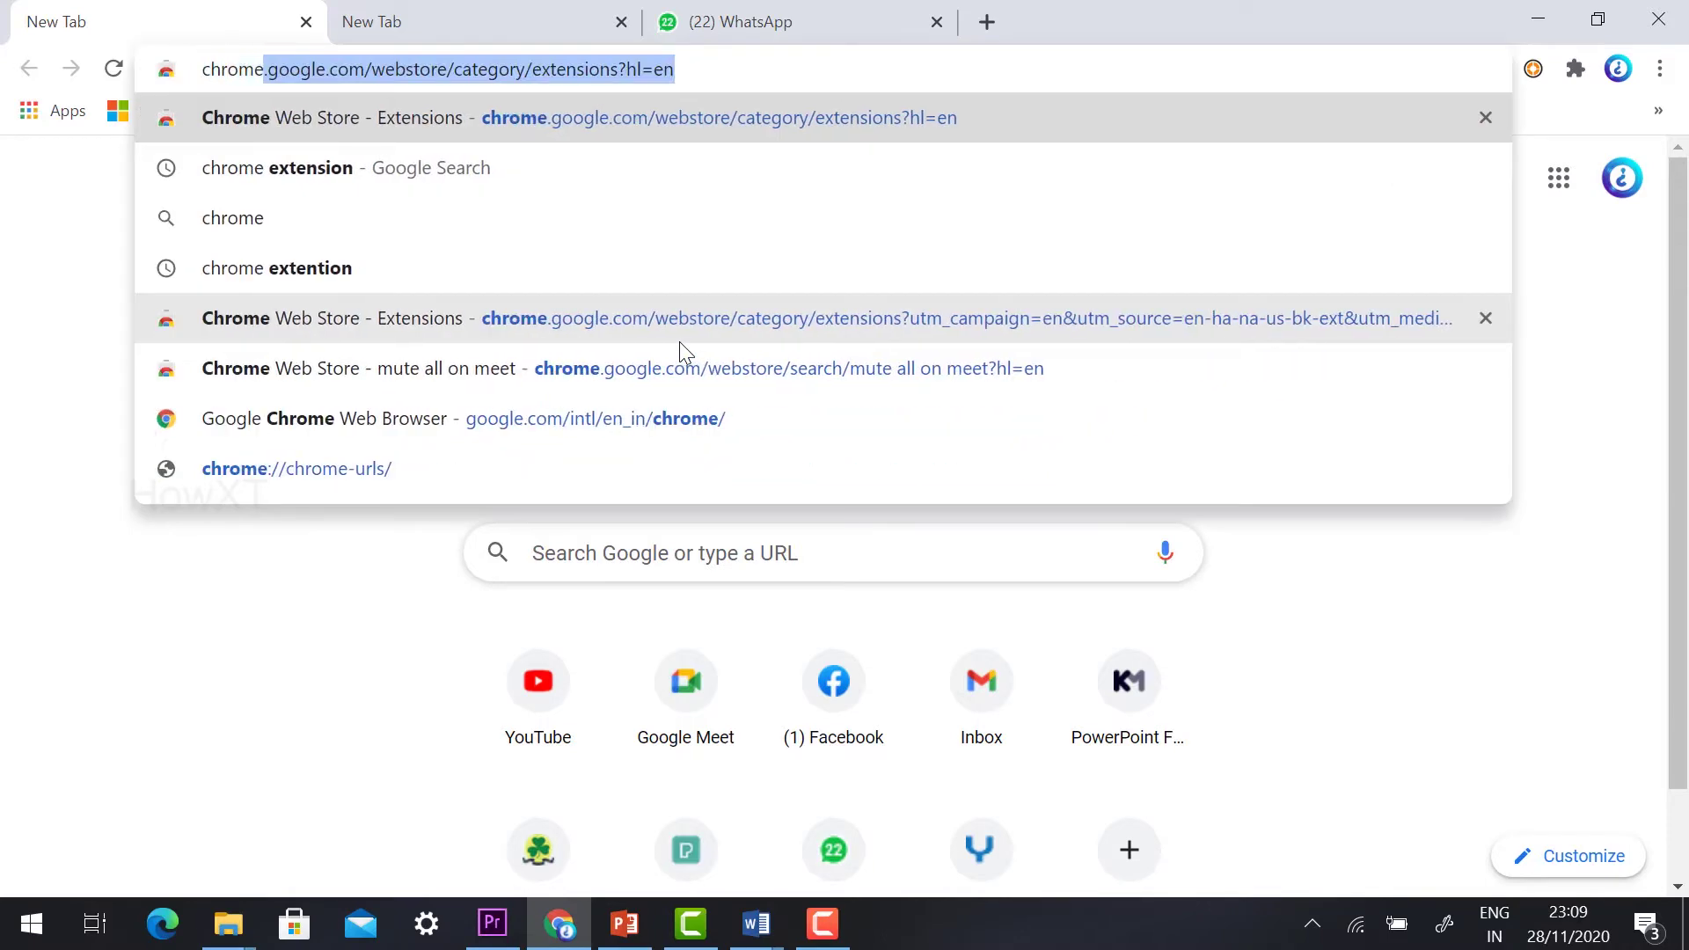
pyautogui.press('Down')
pyautogui.press('Return')
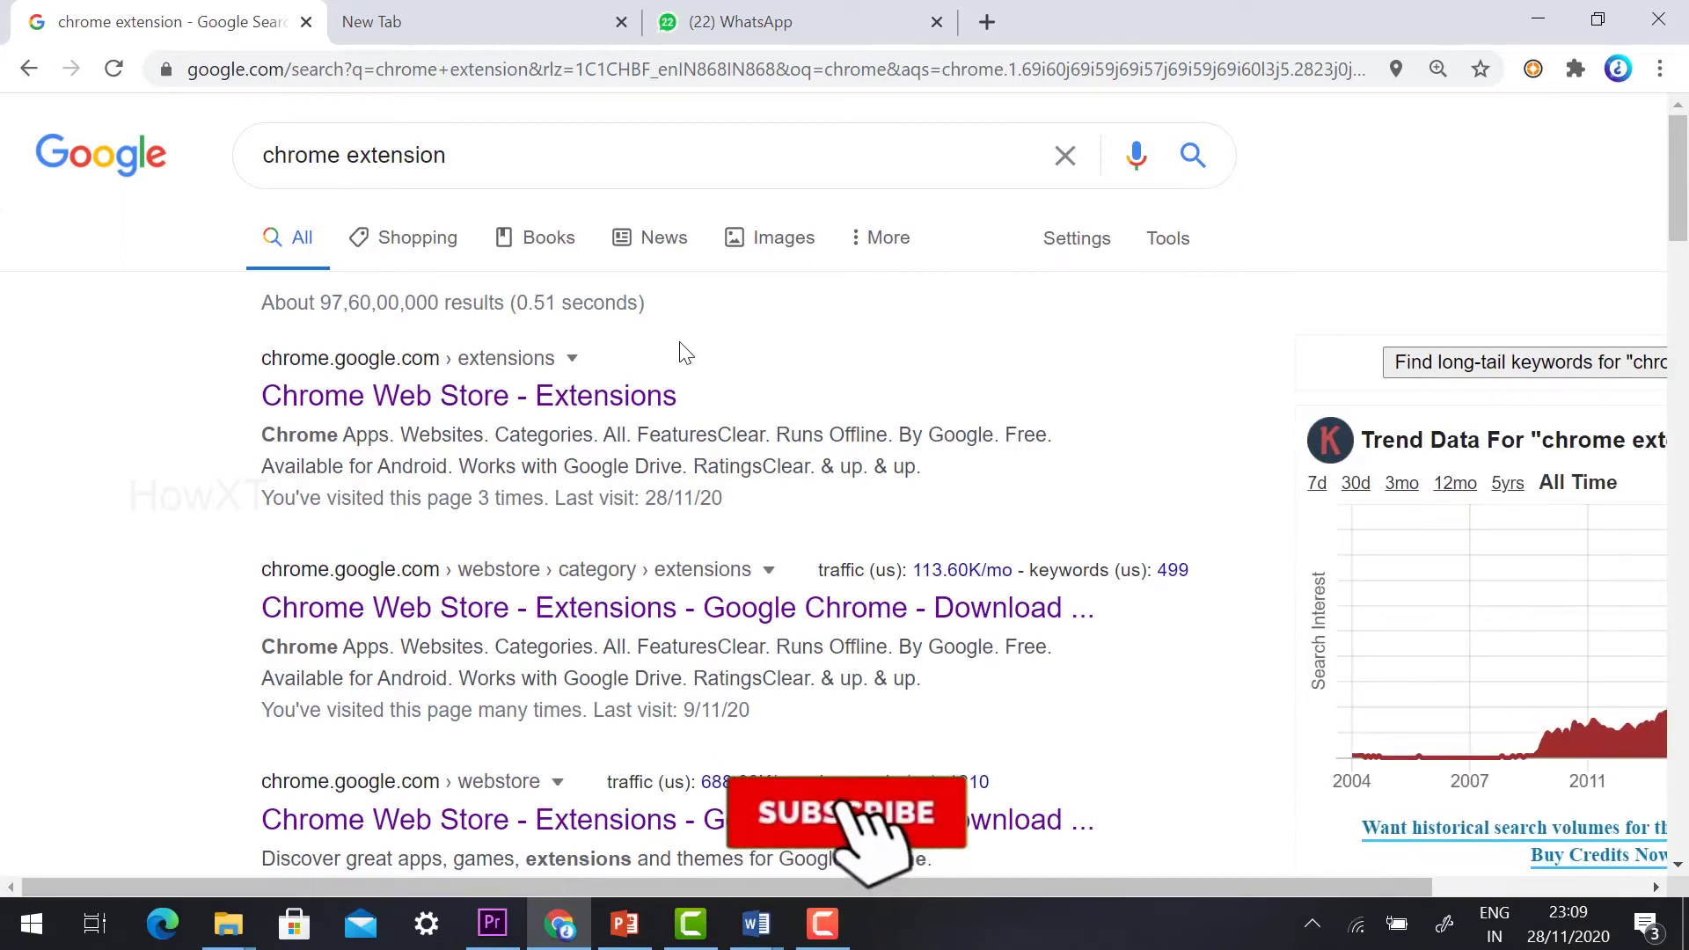
pyautogui.click(388, 407)
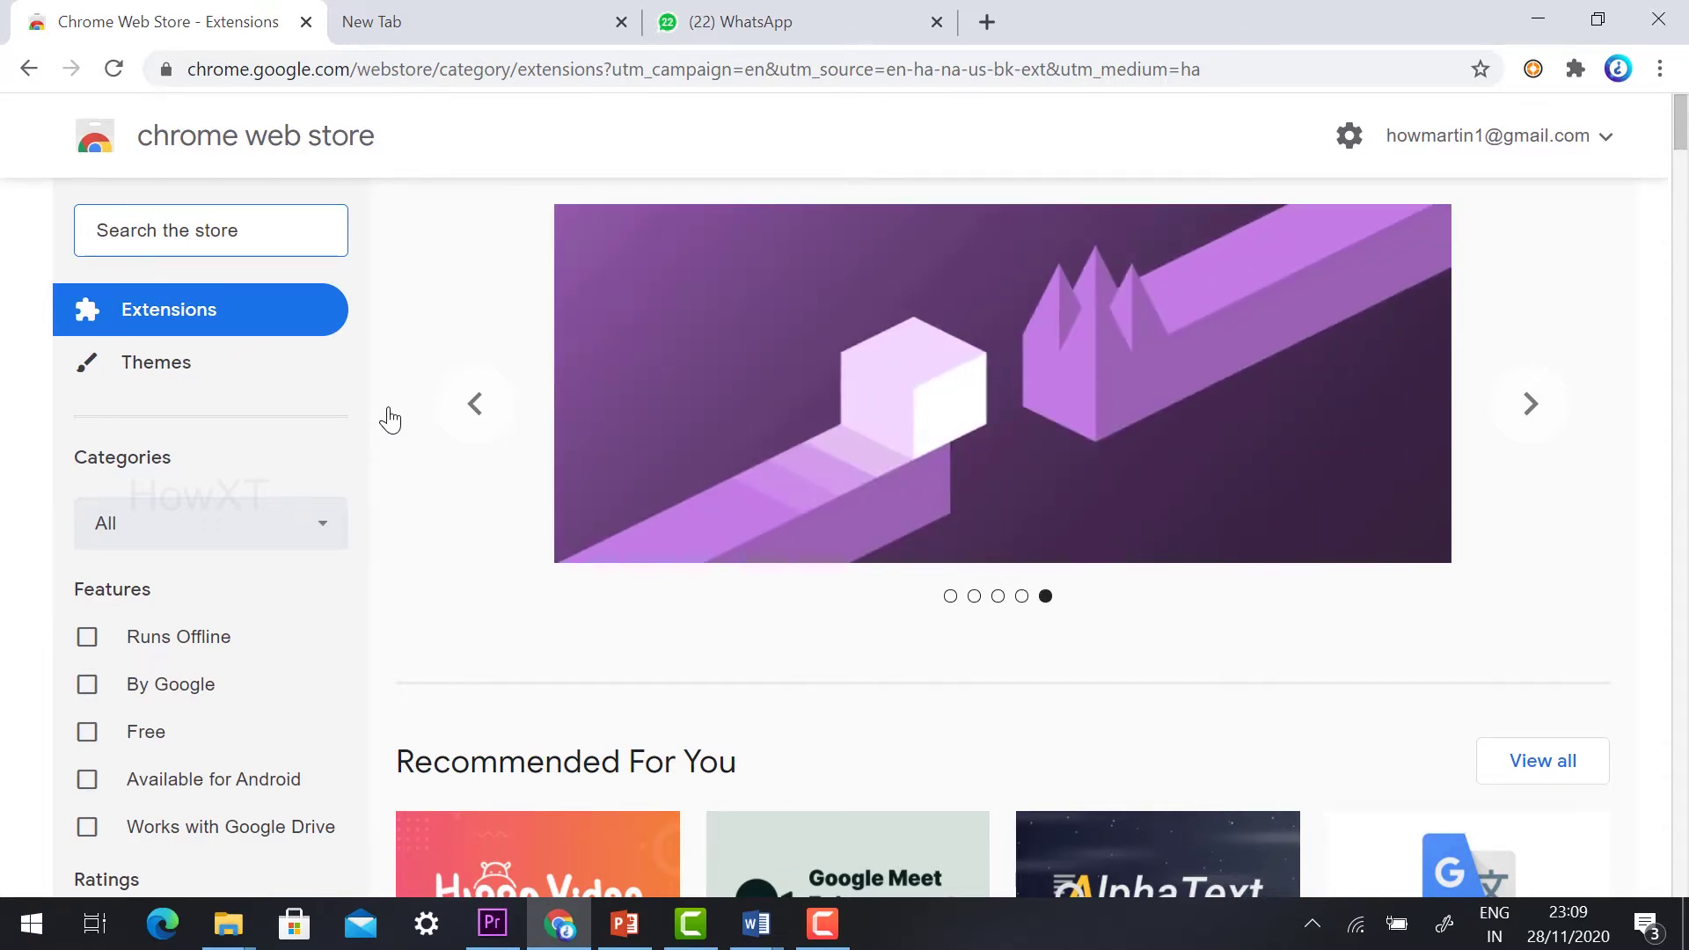
# - Search the store for 'meet auto admit' and open the Meet auto admit extension's page
pyautogui.write('auto')
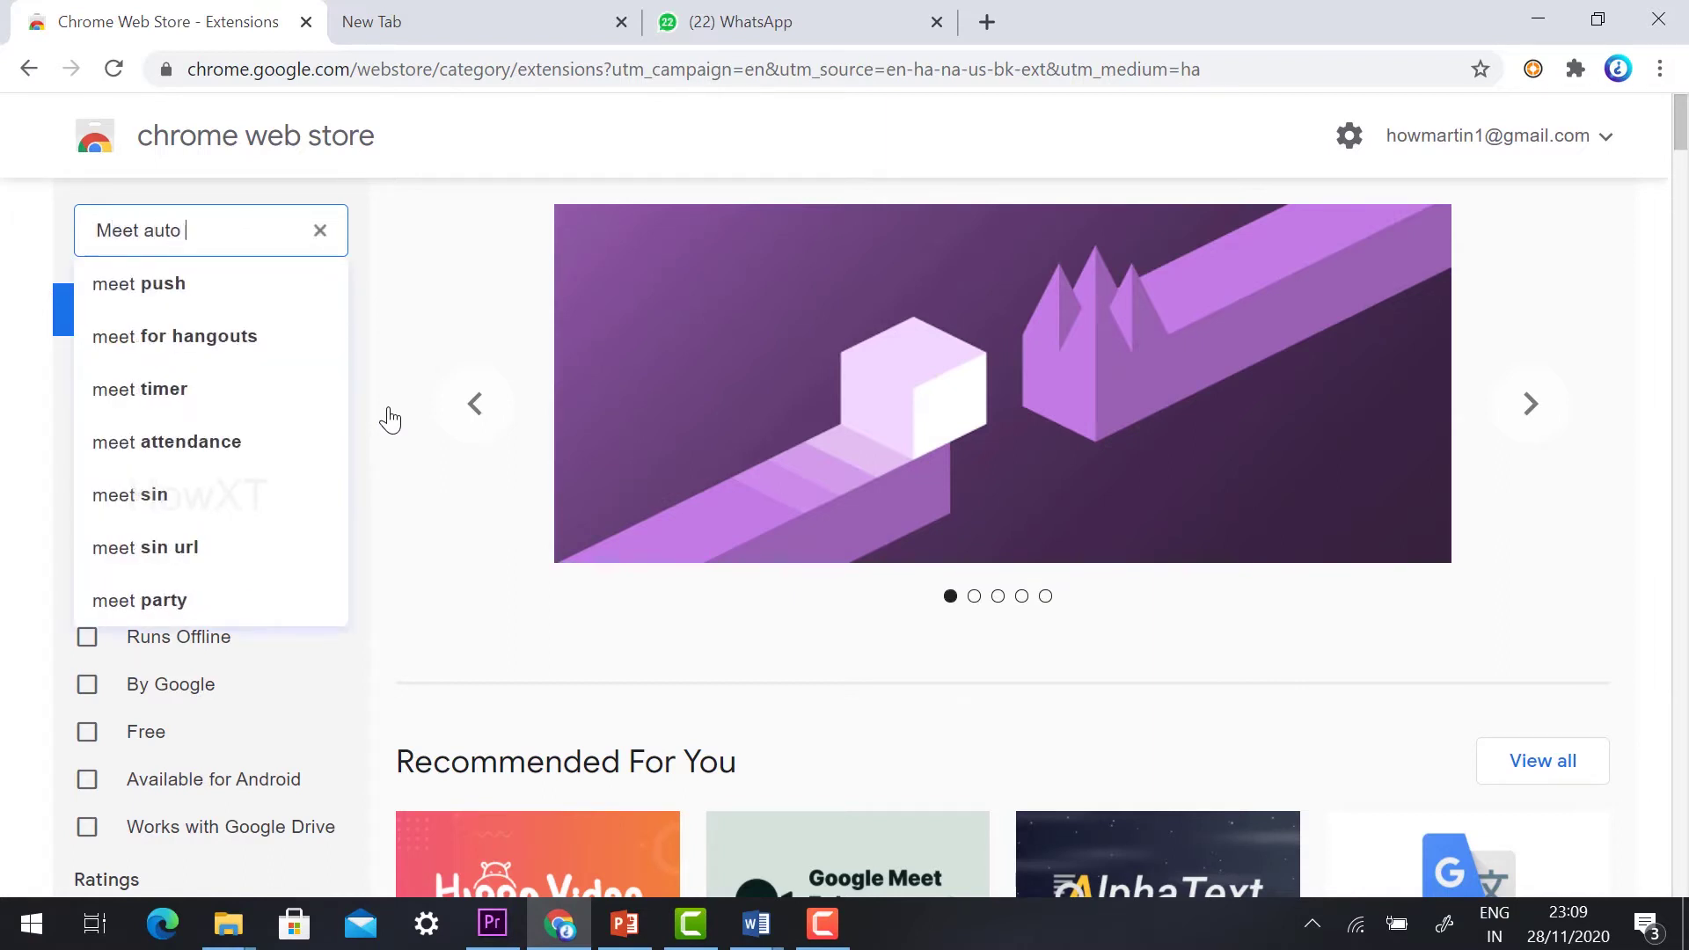
pyautogui.write(' ad')
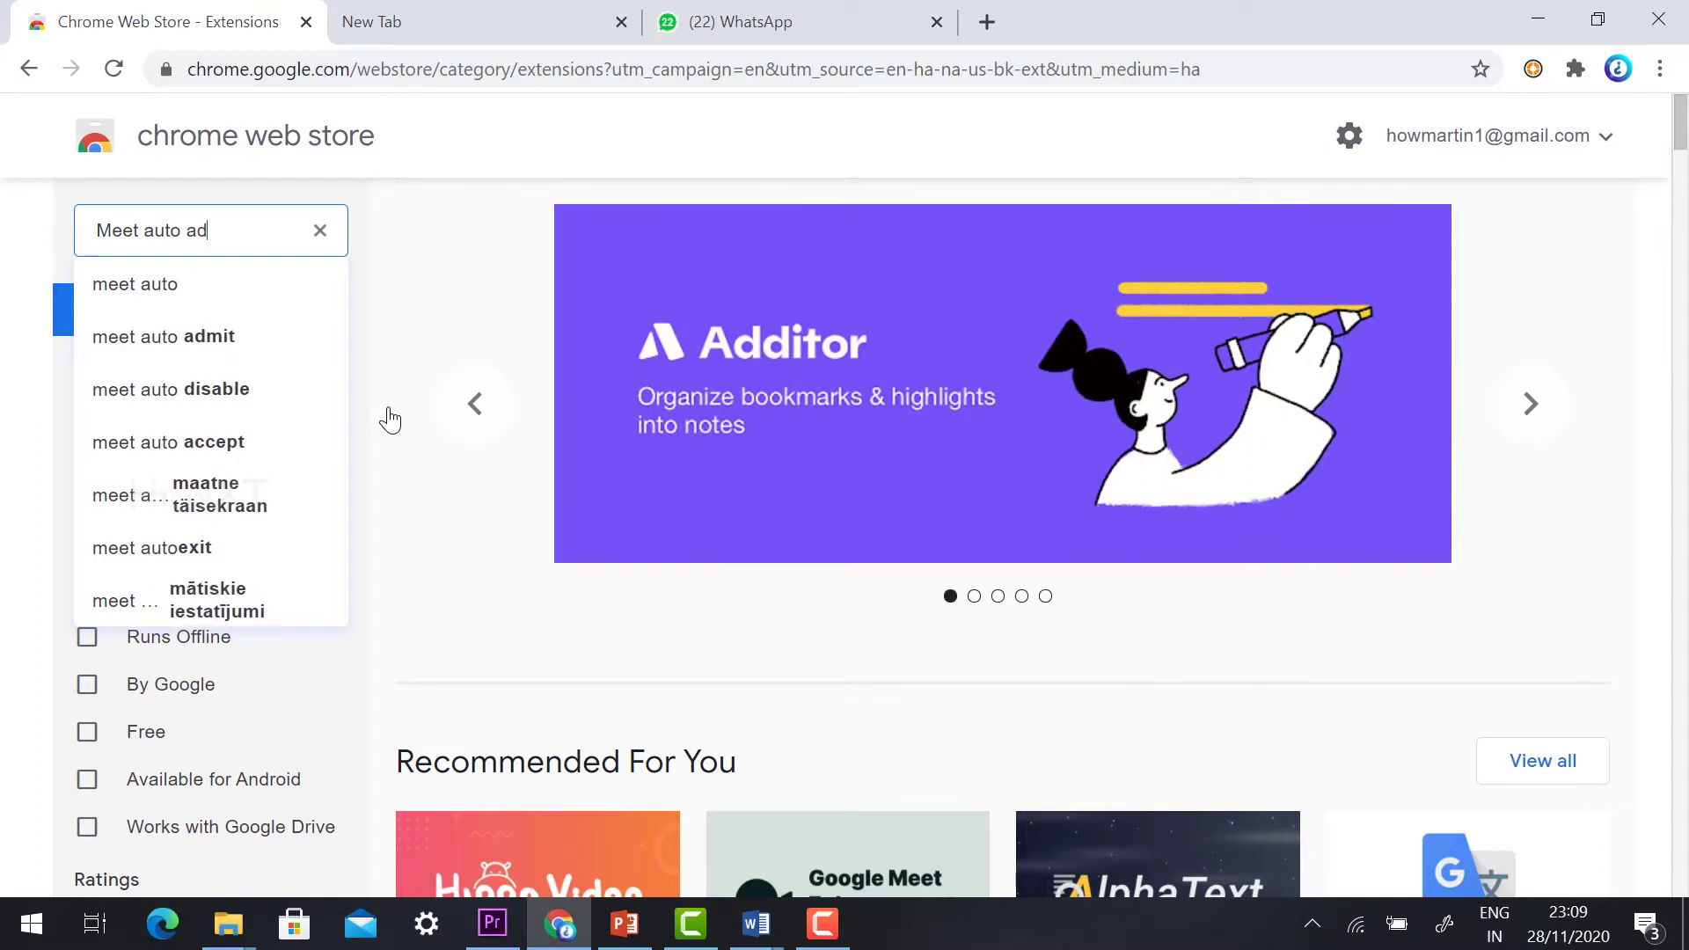
pyautogui.press('Down')
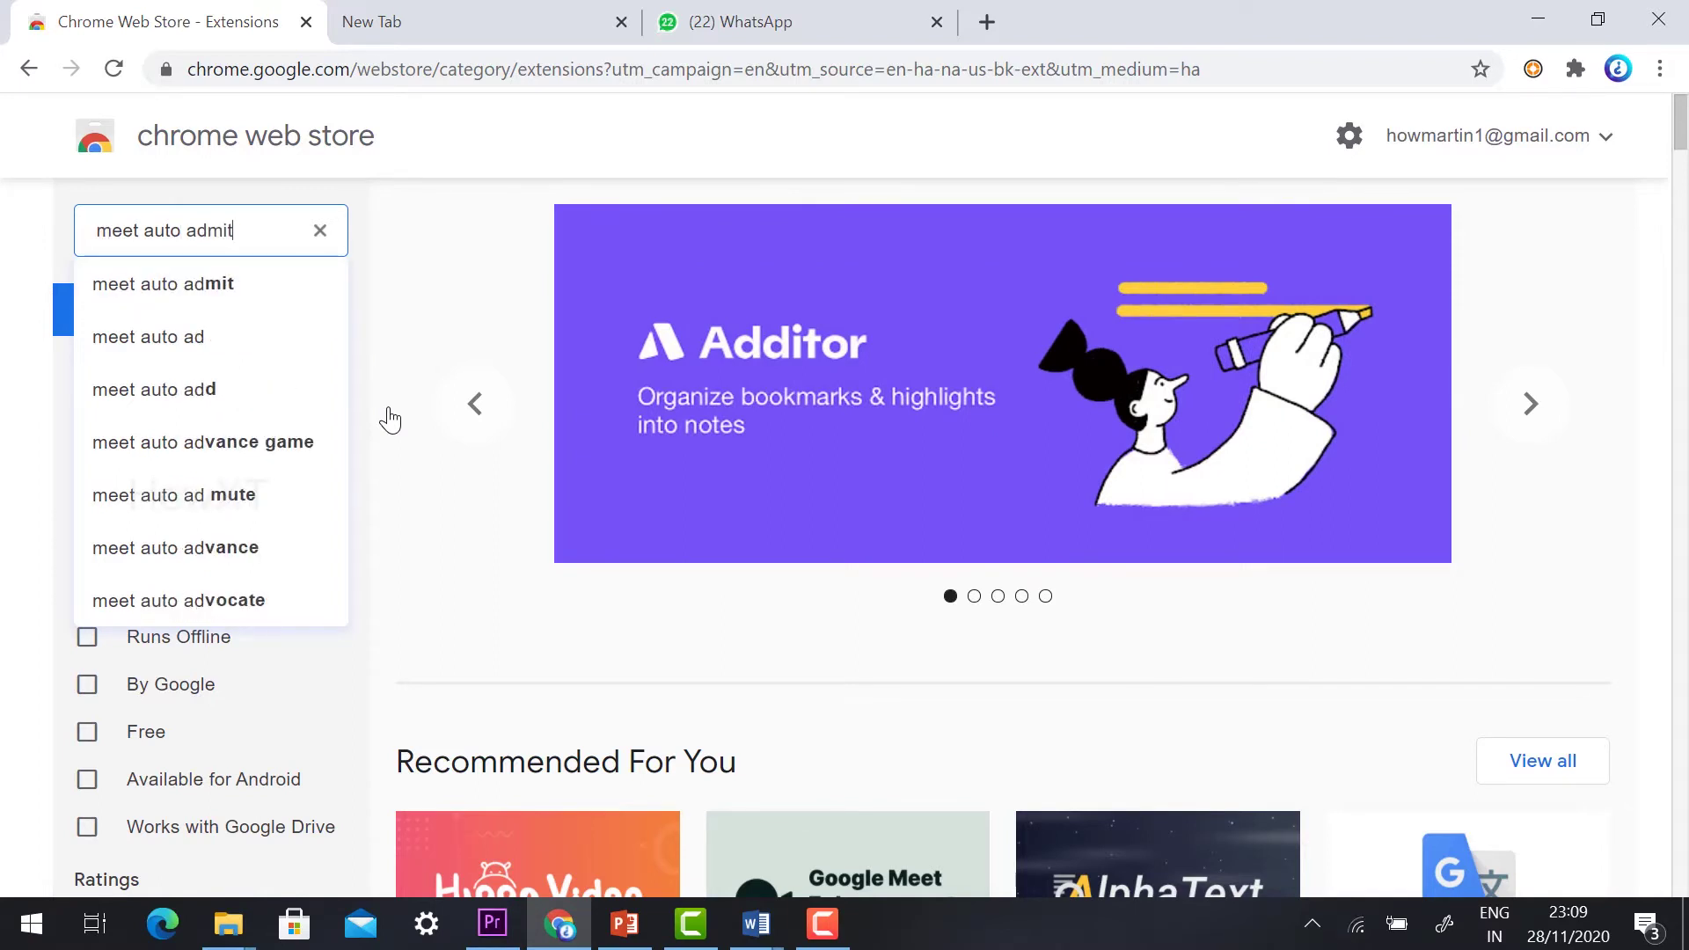
pyautogui.press('Return')
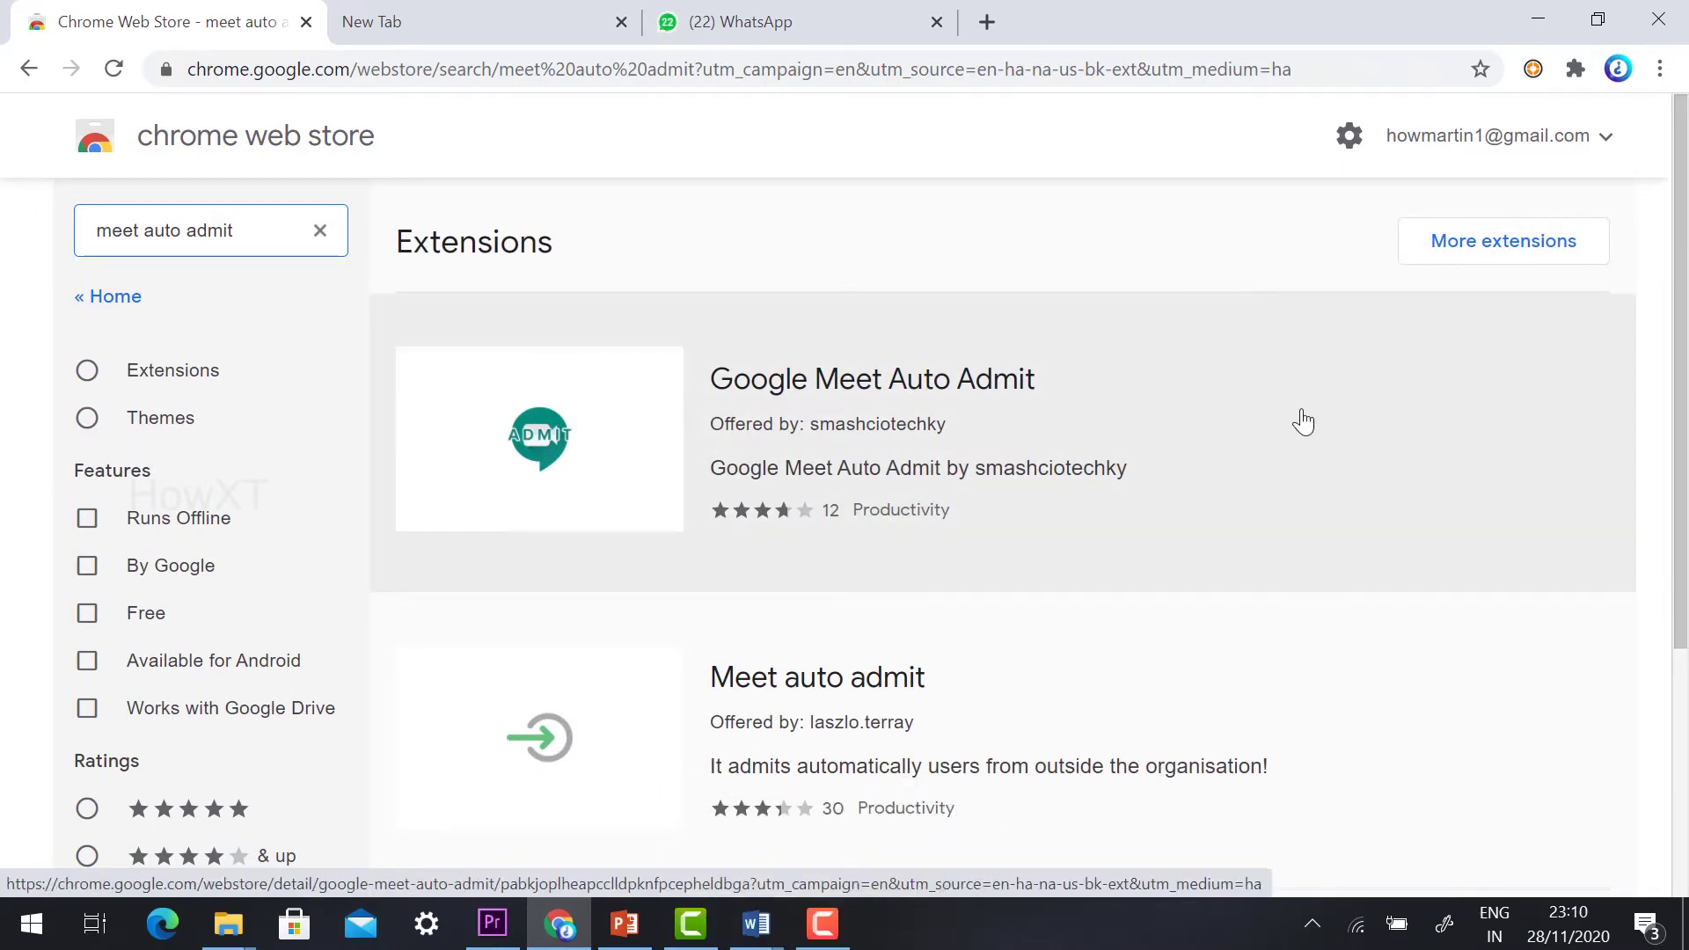
pyautogui.scroll(-1, 1303, 422)
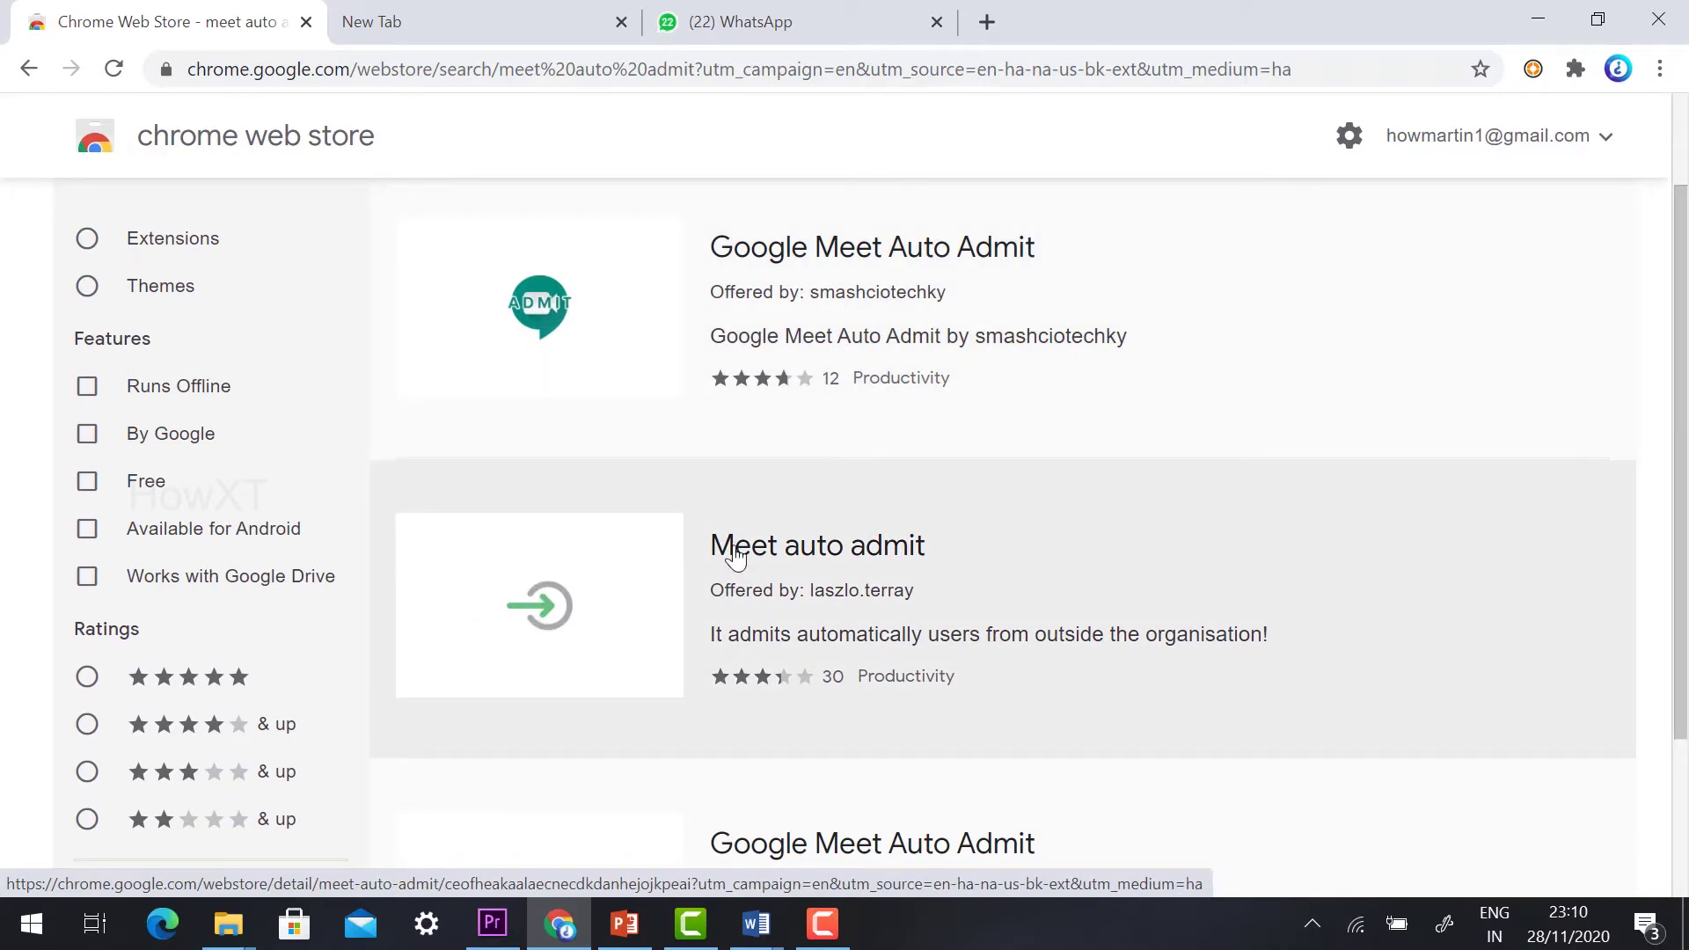
pyautogui.click(579, 607)
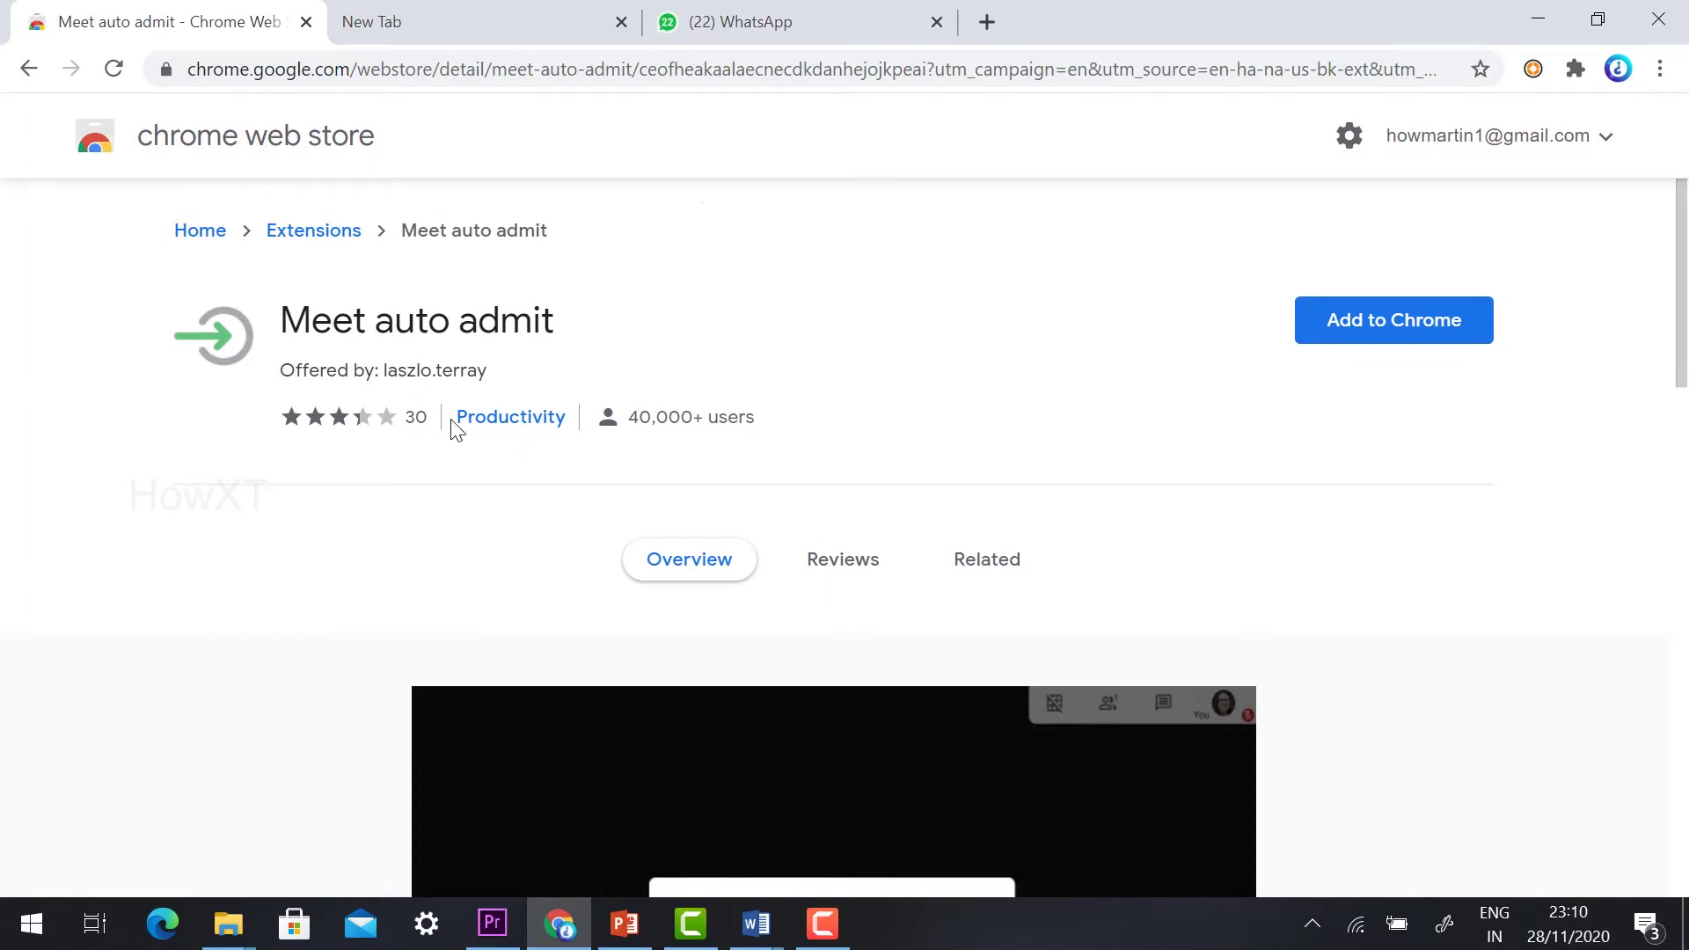
# - Add the Meet auto admit extension to Chrome, then switch to the blank new tab
pyautogui.click(1387, 337)
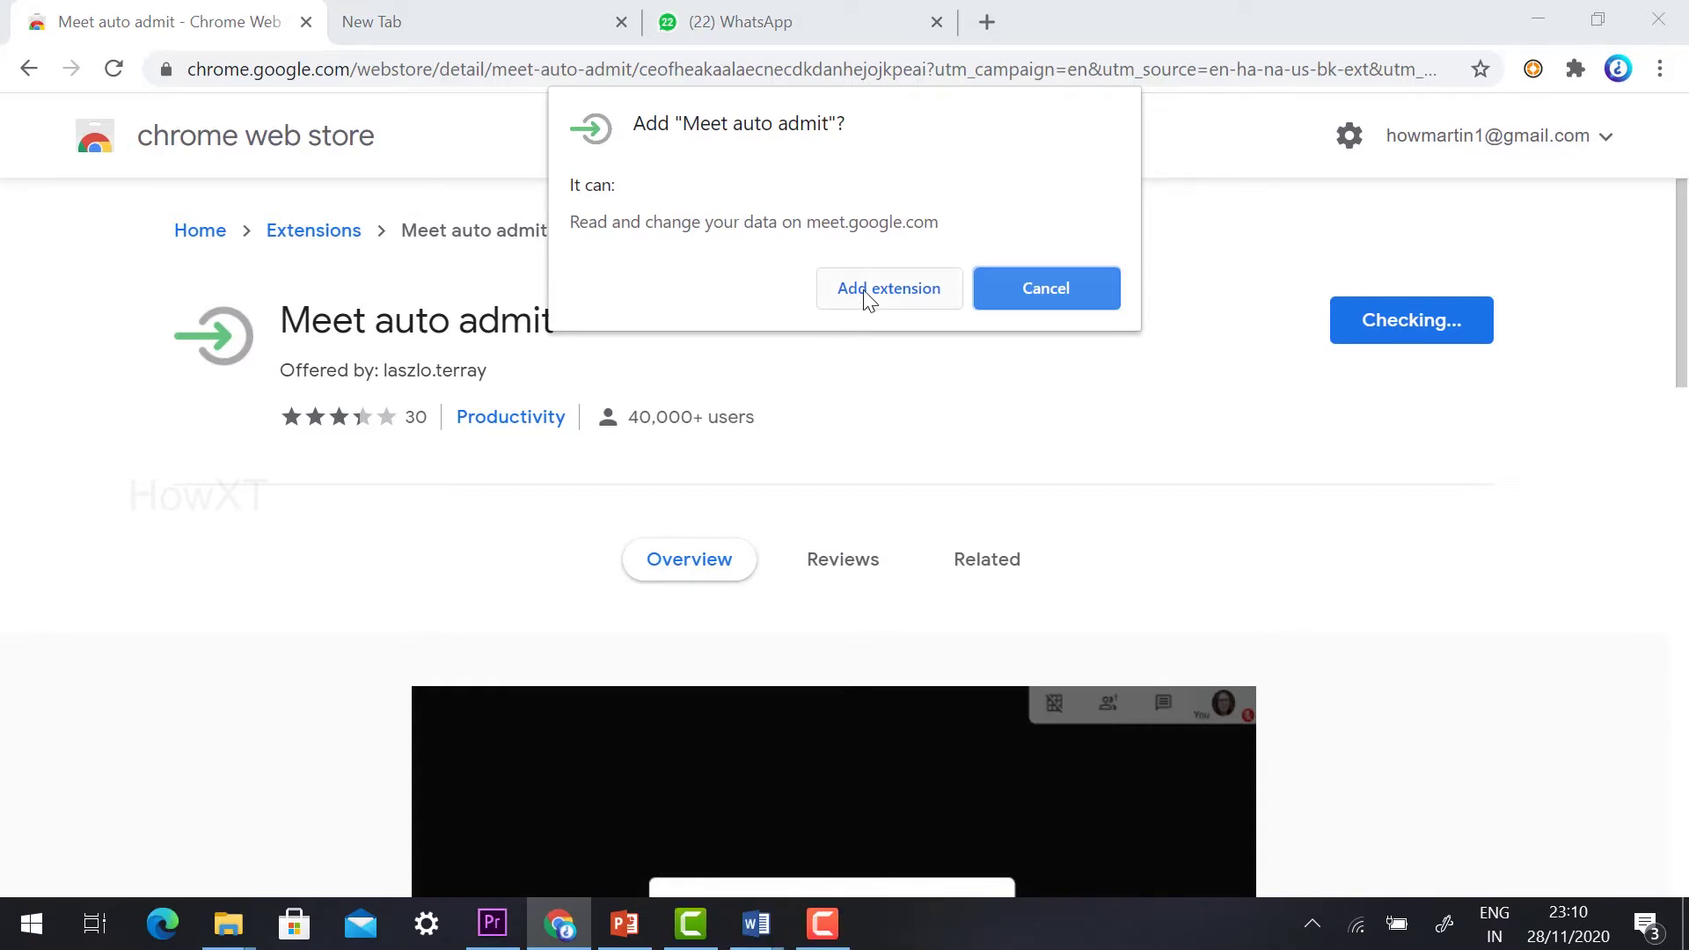
pyautogui.click(888, 290)
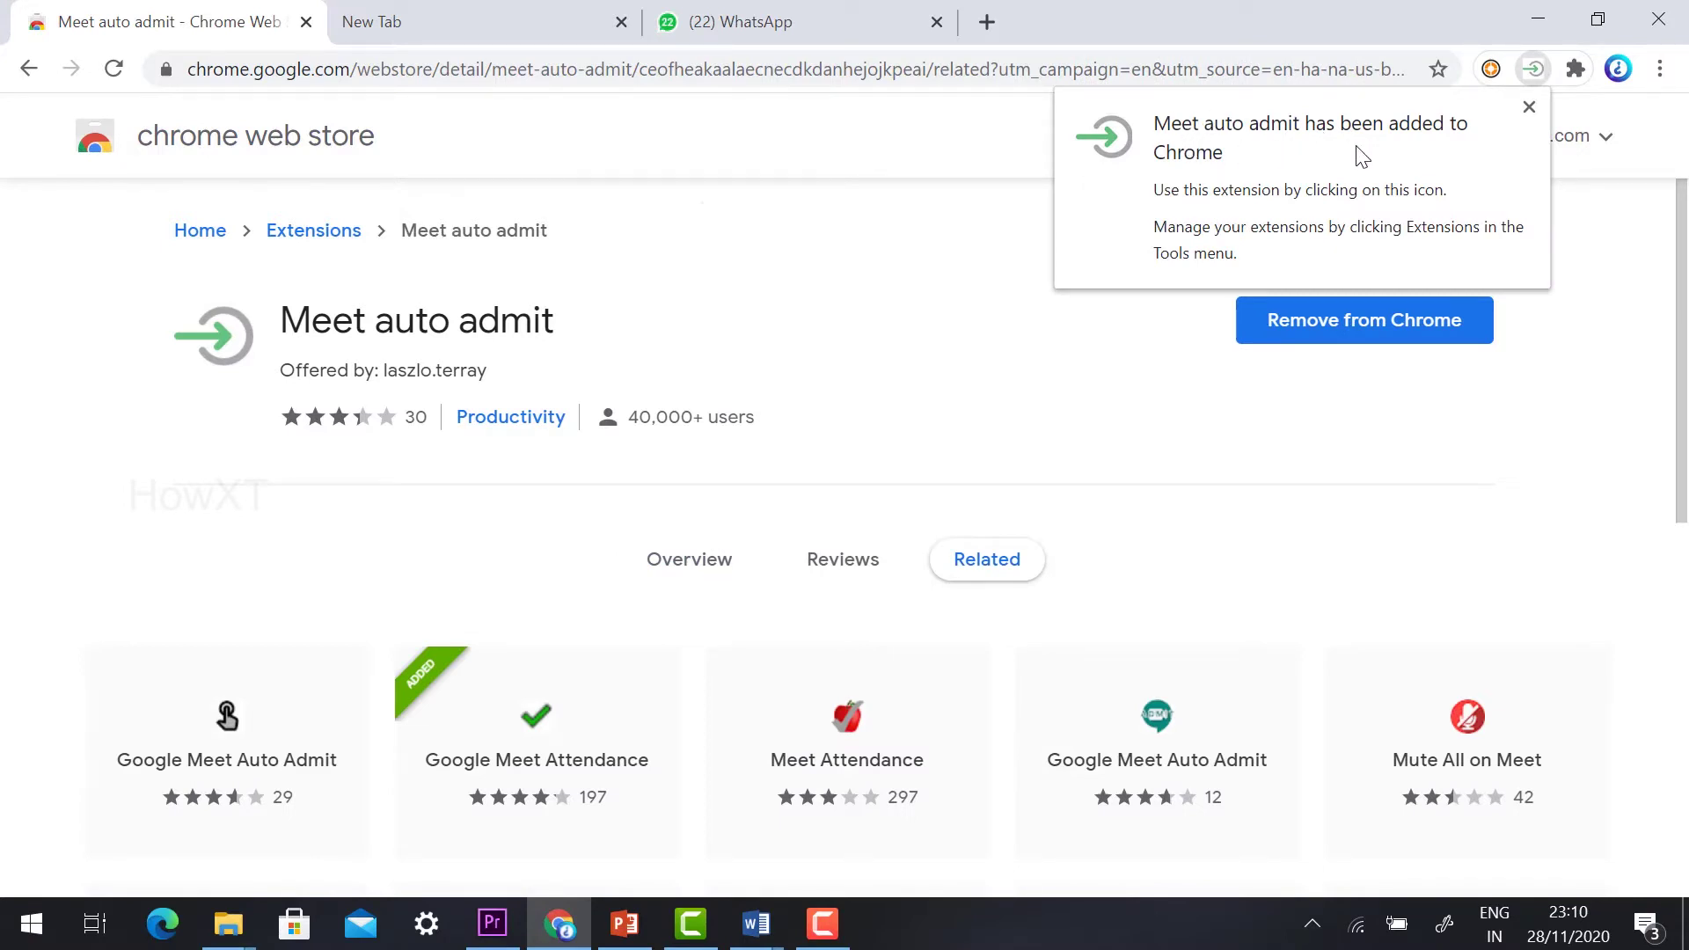
pyautogui.click(406, 15)
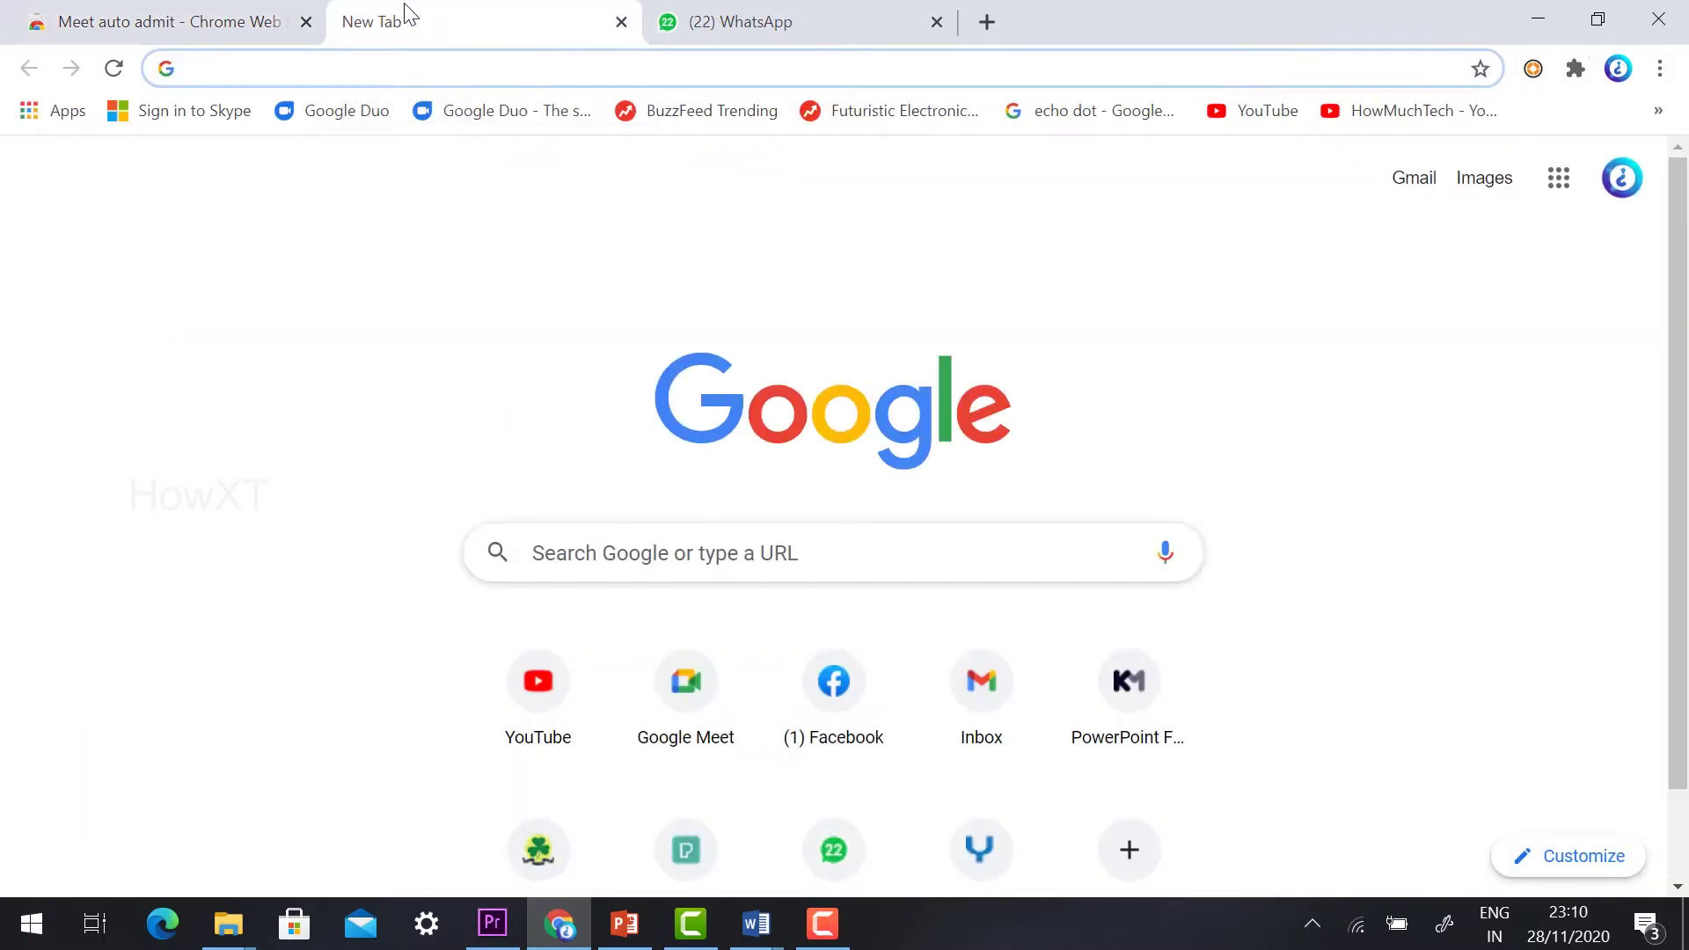
# - Go to Google Meet via 'meet', start an instant meeting and join it
pyautogui.write('meet')
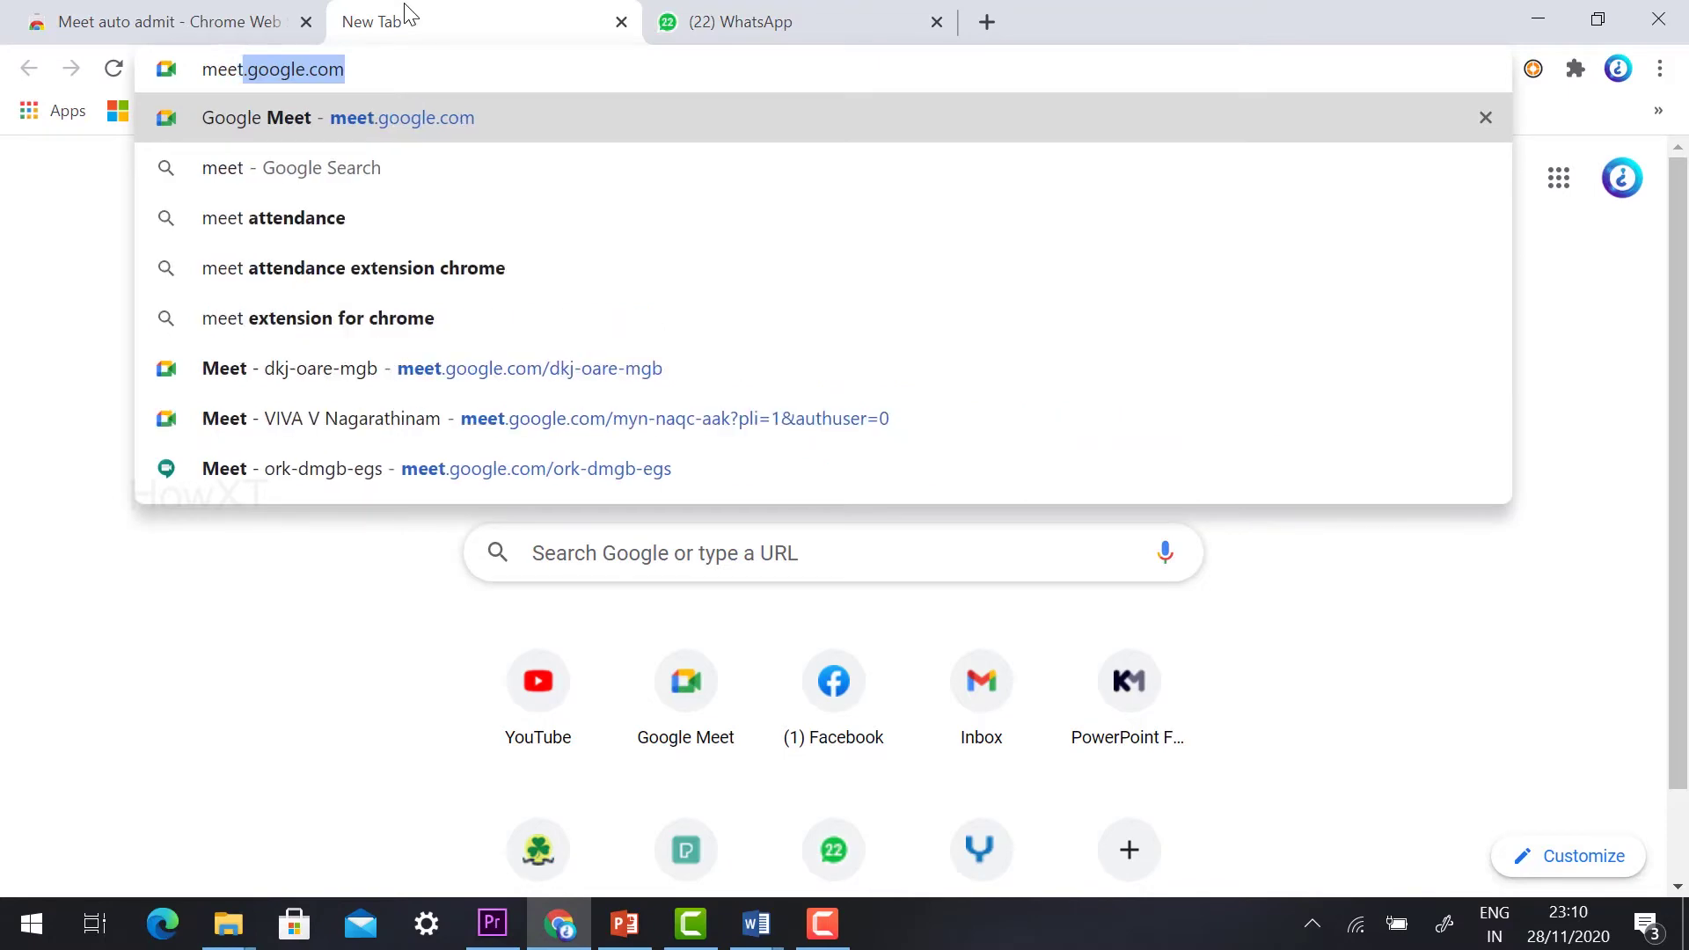
pyautogui.press('Return')
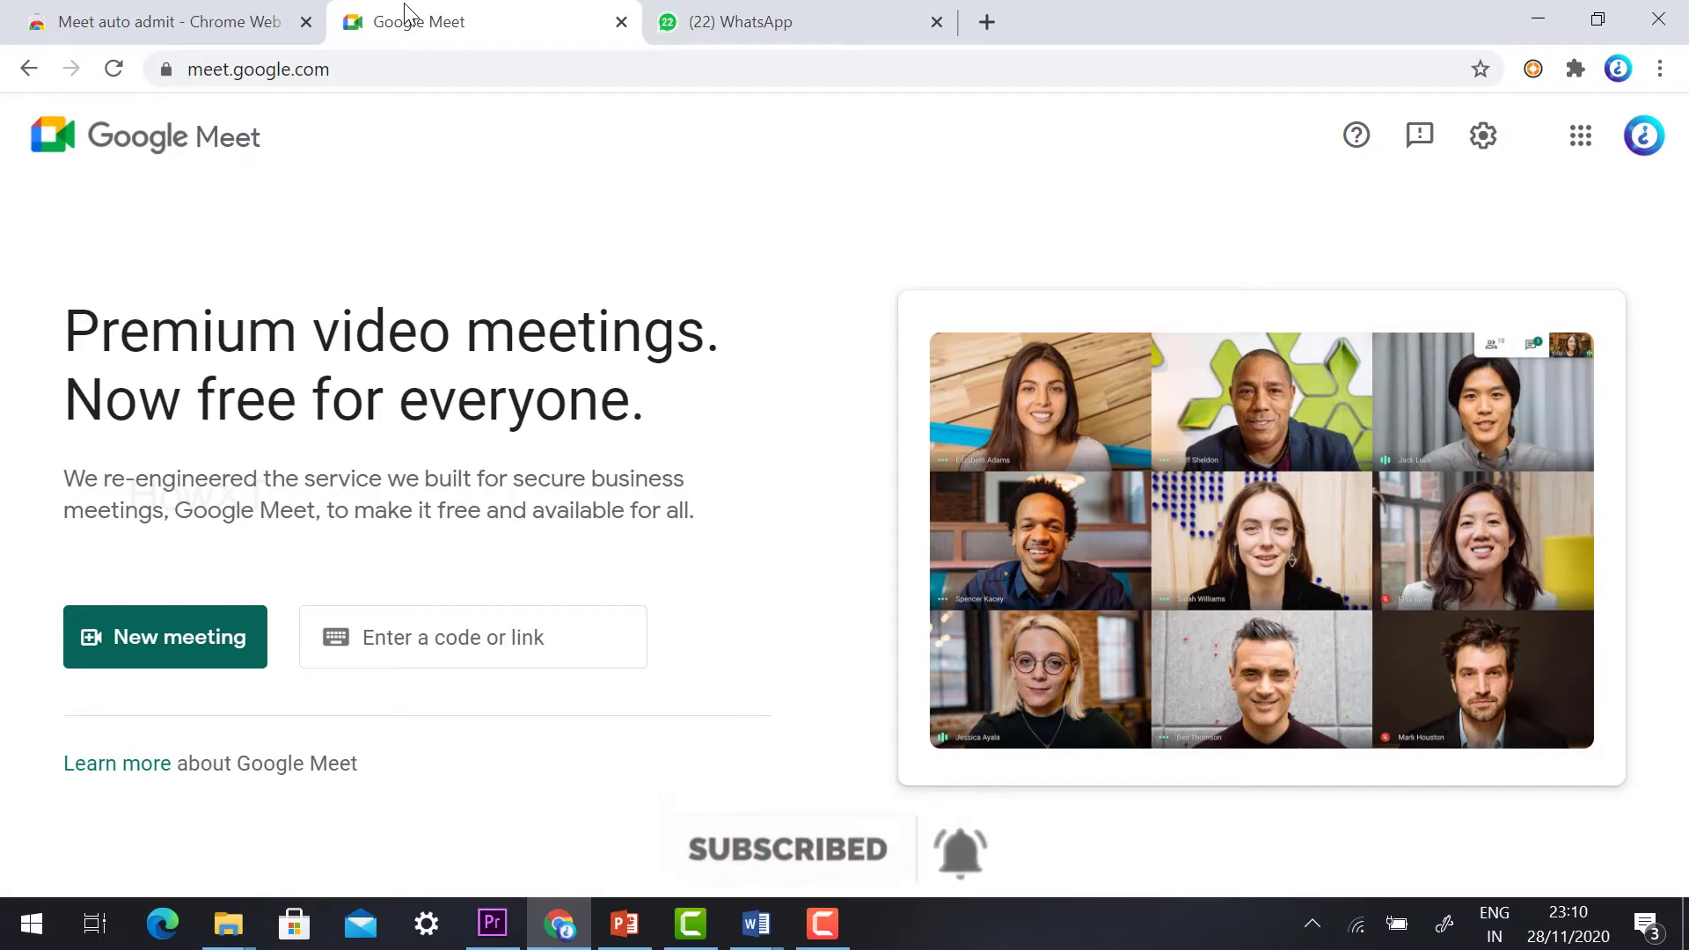
pyautogui.click(154, 646)
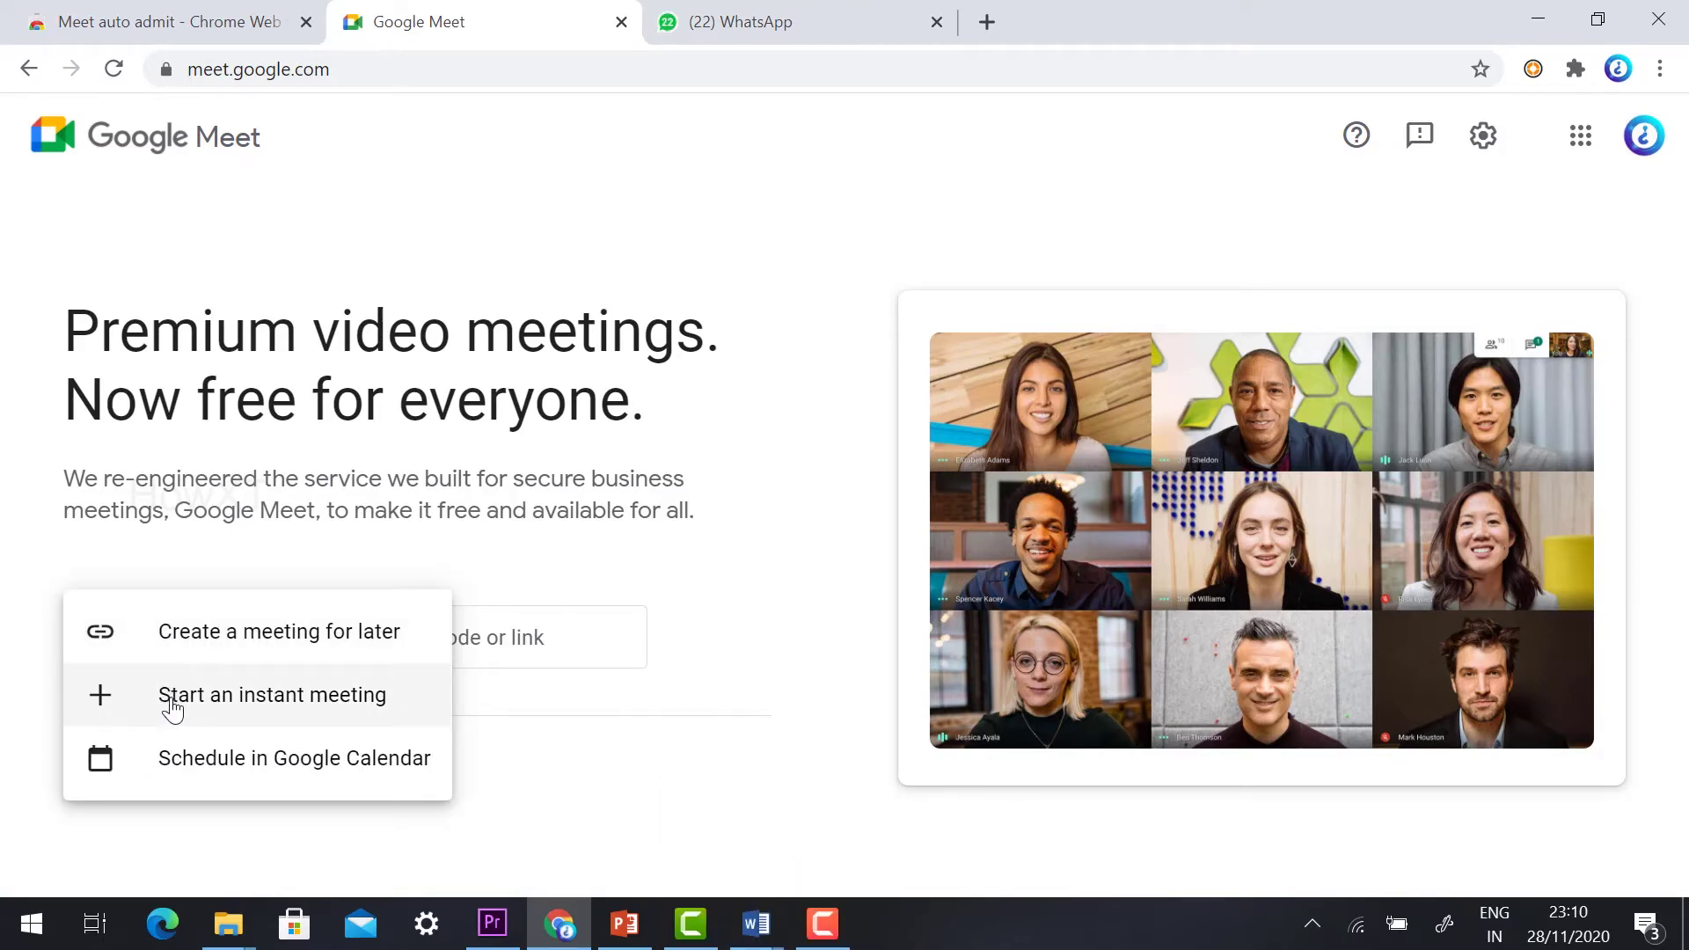
pyautogui.click(173, 709)
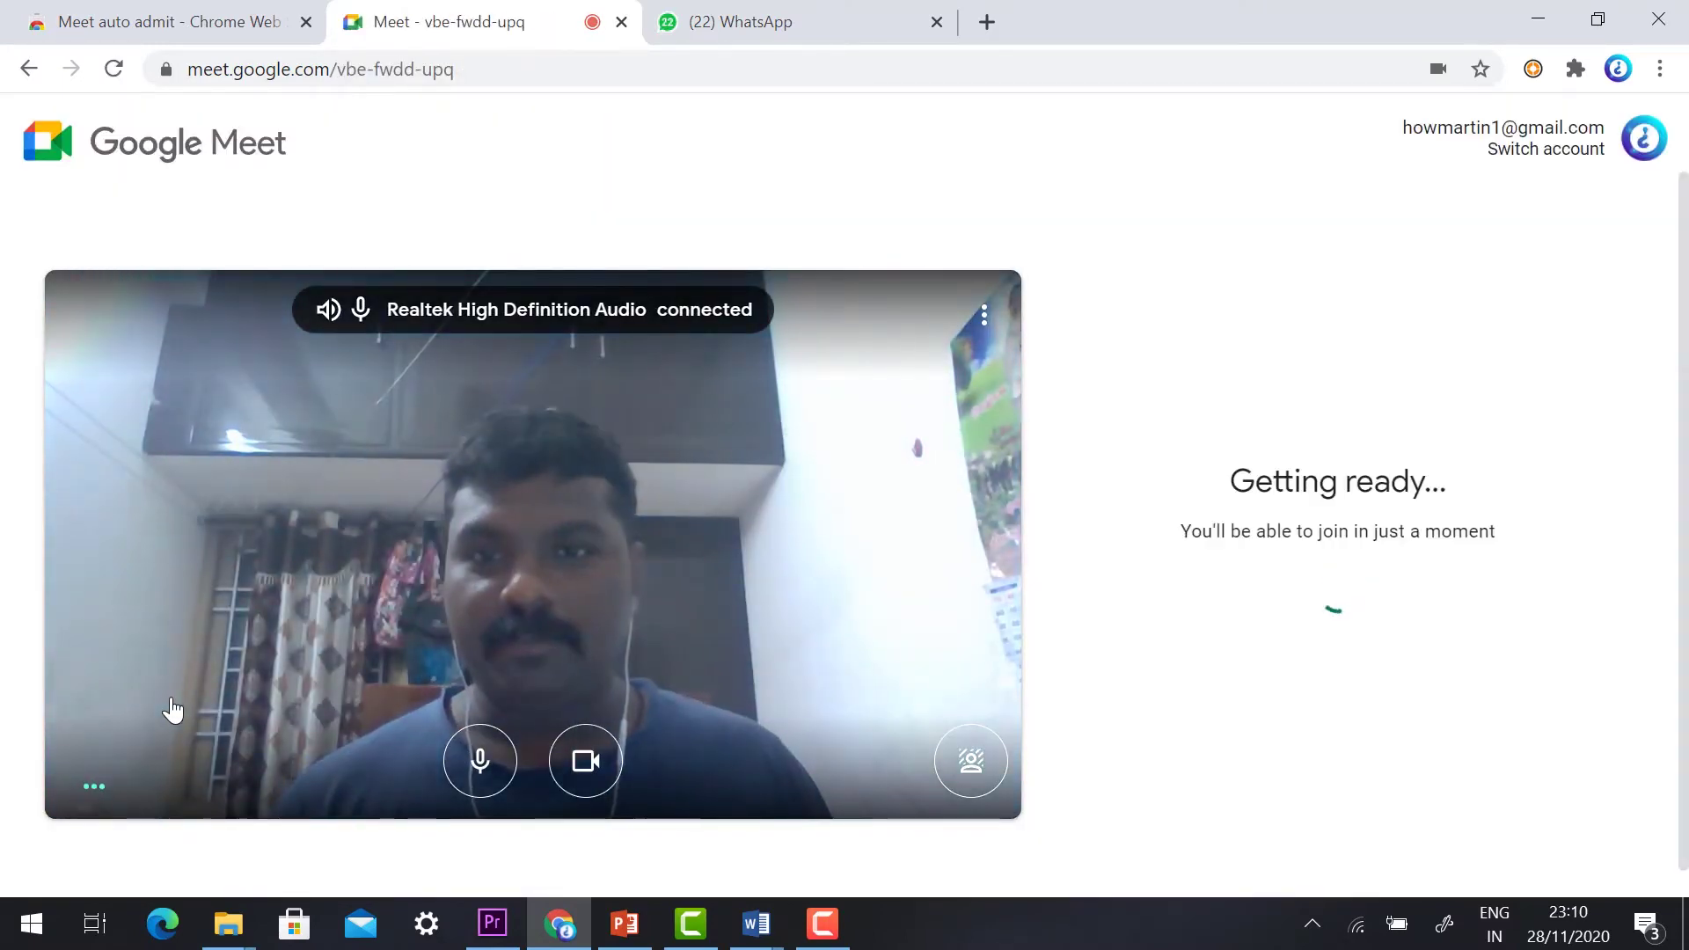
pyautogui.click(1230, 551)
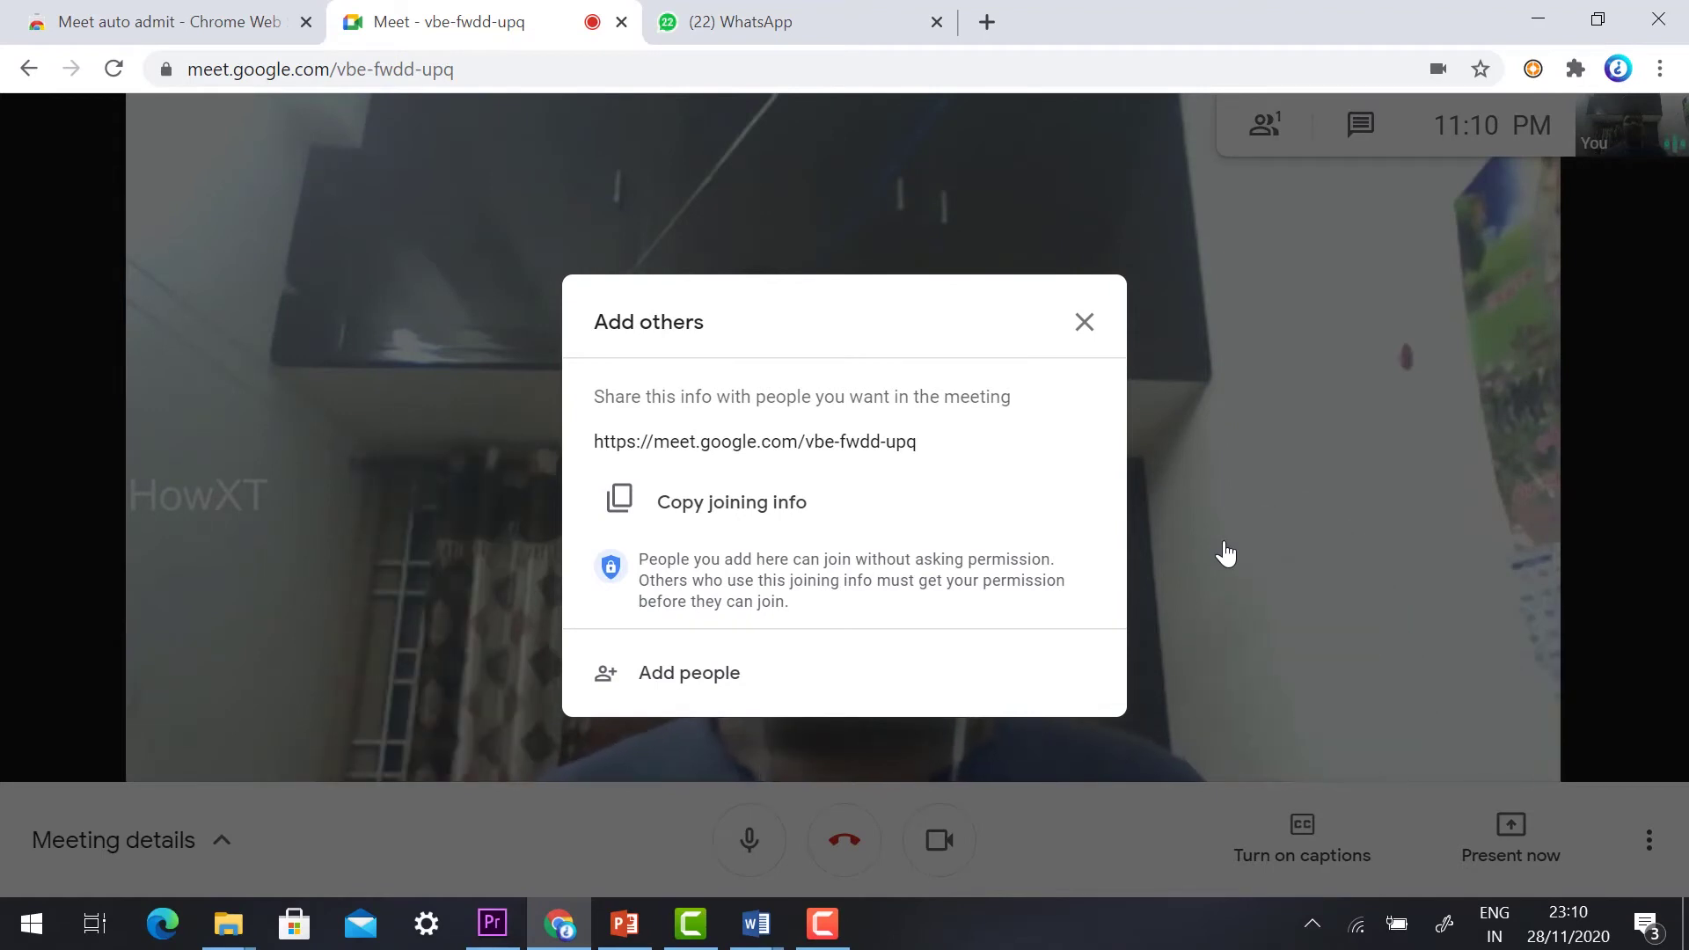
# - Copy the meeting's joining link from Meeting details and switch to the WhatsApp tab
pyautogui.click(746, 519)
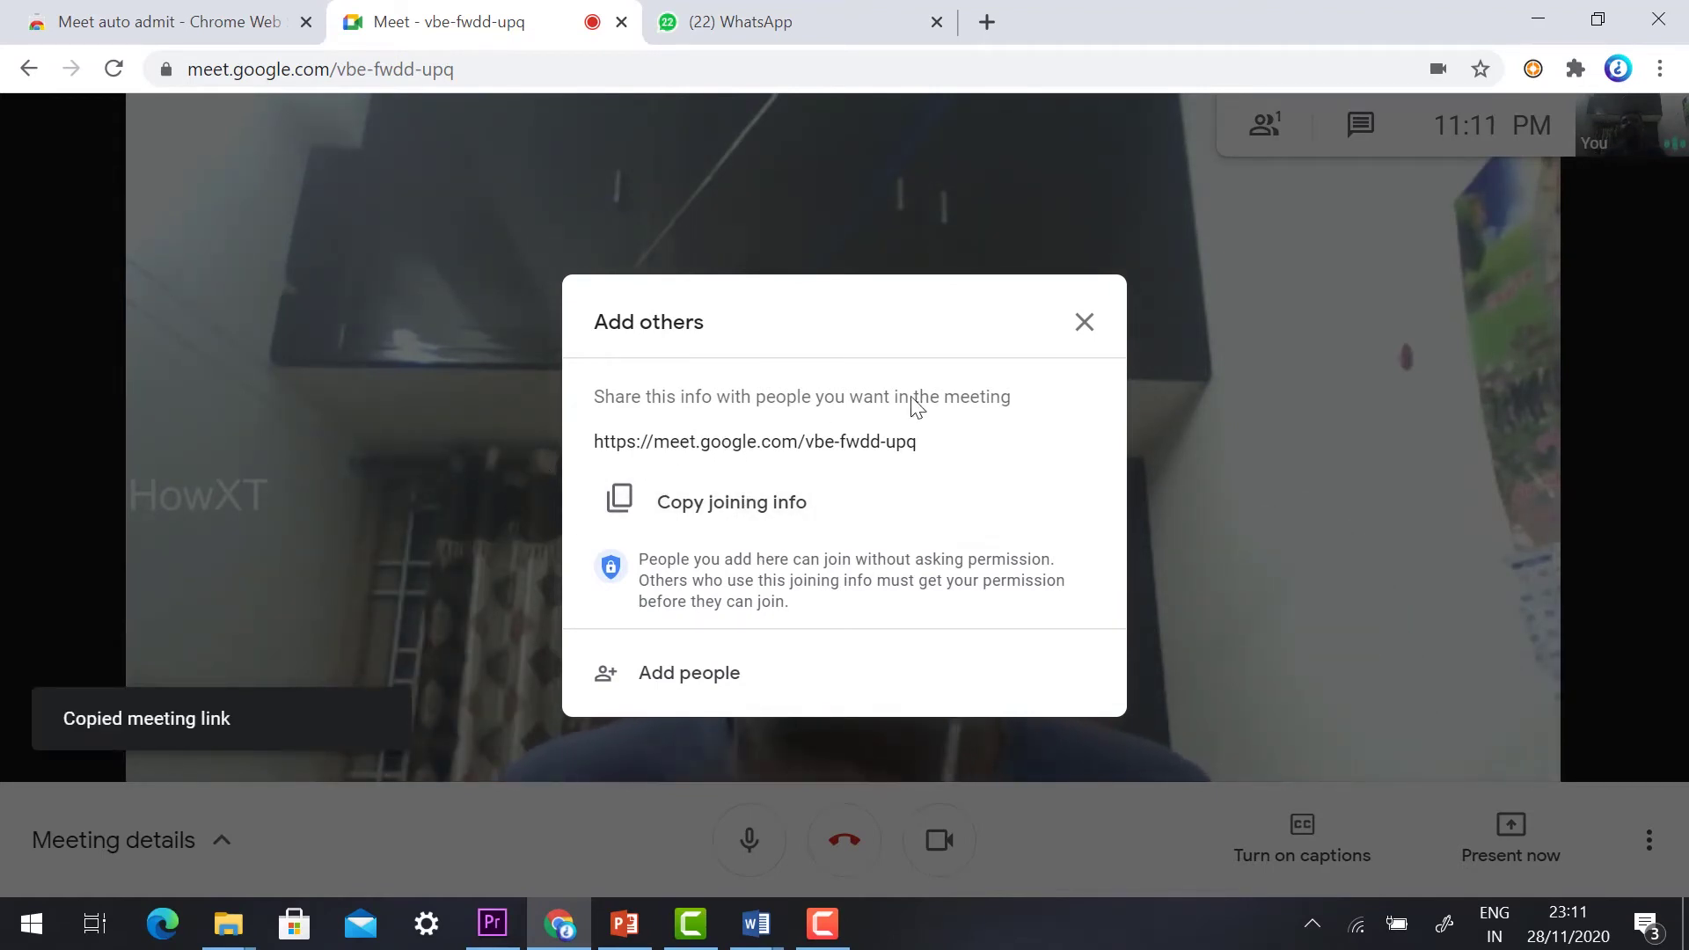
pyautogui.click(1080, 326)
pyautogui.click(1265, 124)
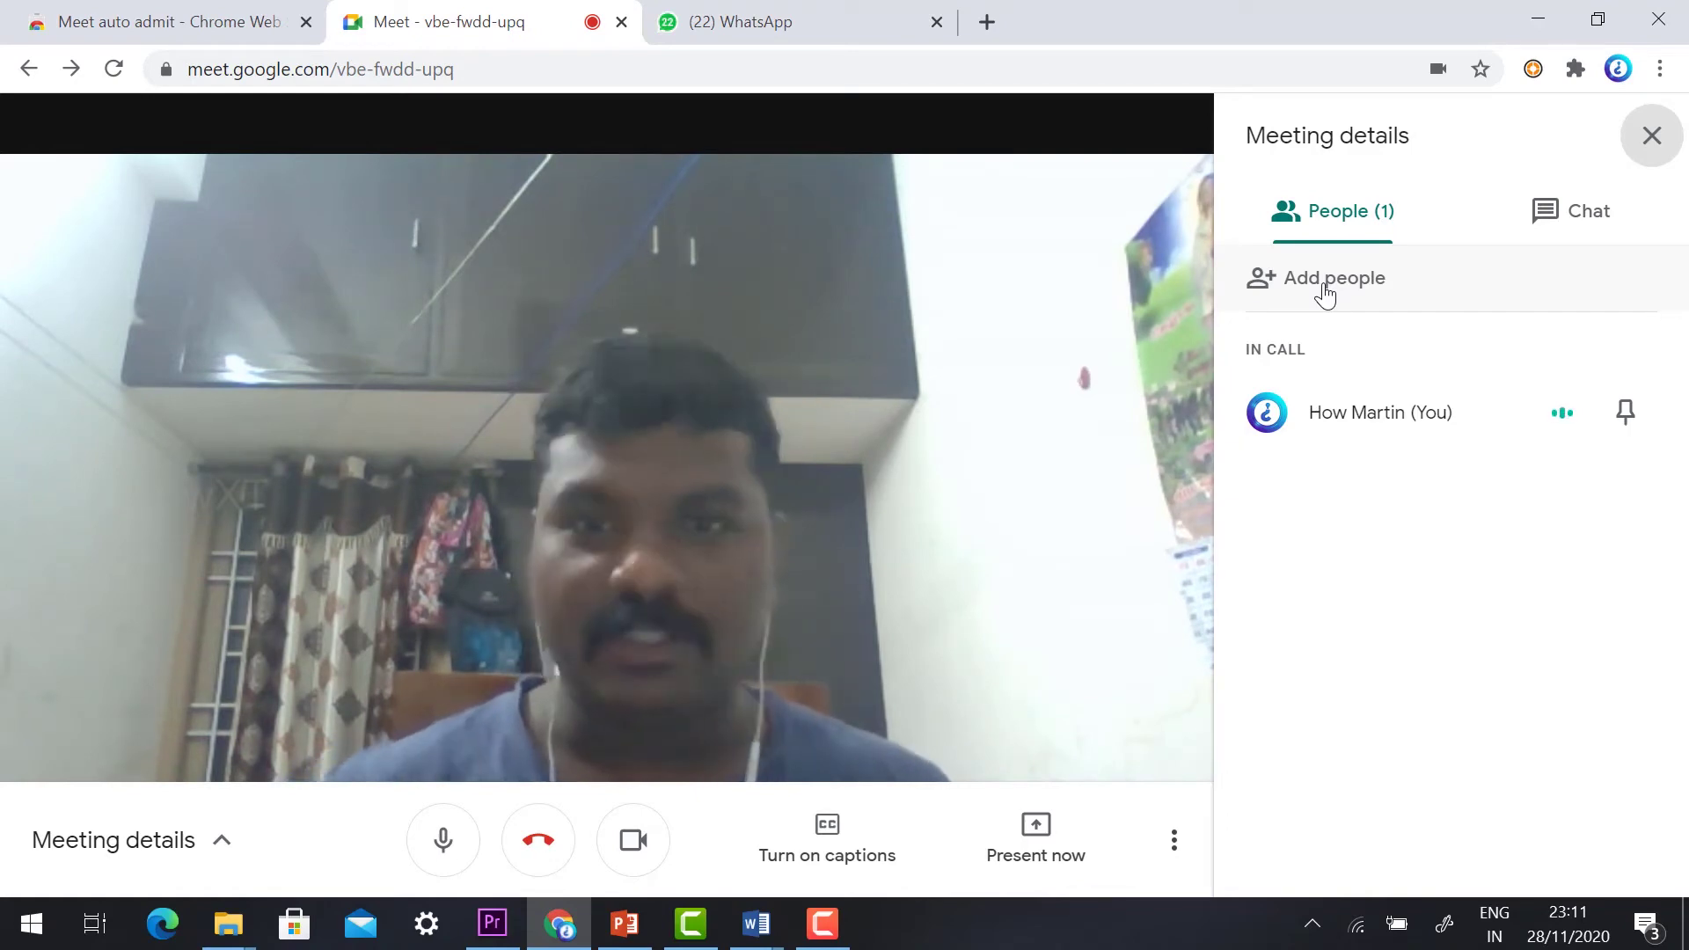
pyautogui.click(1650, 135)
pyautogui.click(132, 839)
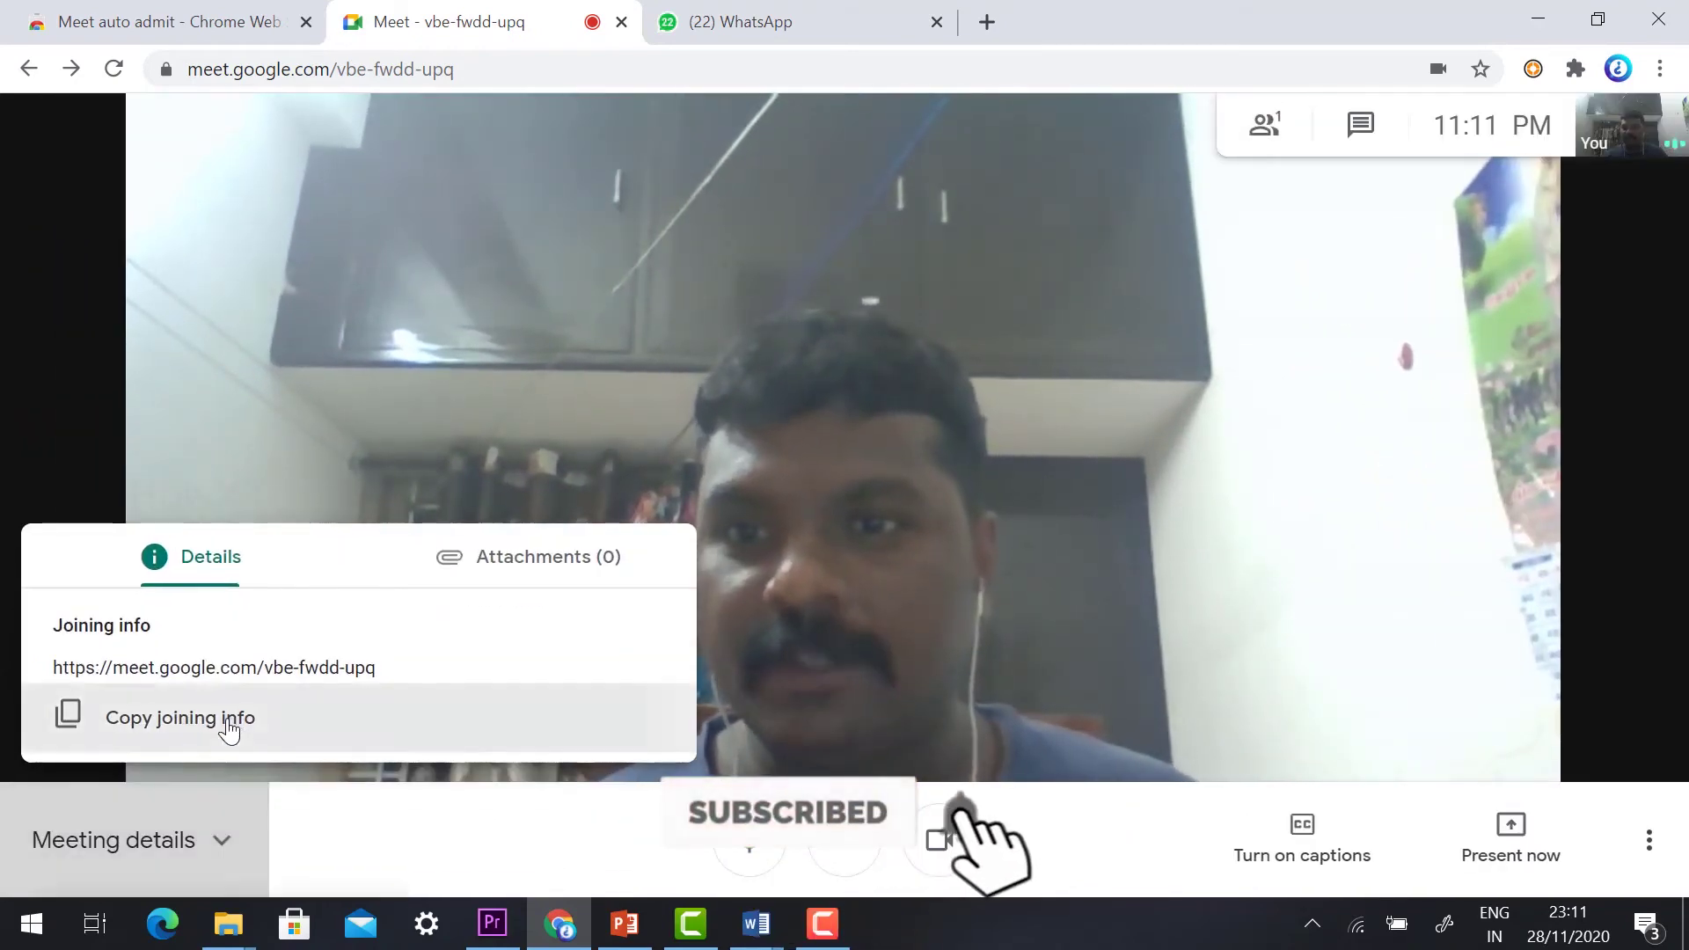
pyautogui.click(226, 726)
pyautogui.click(829, 22)
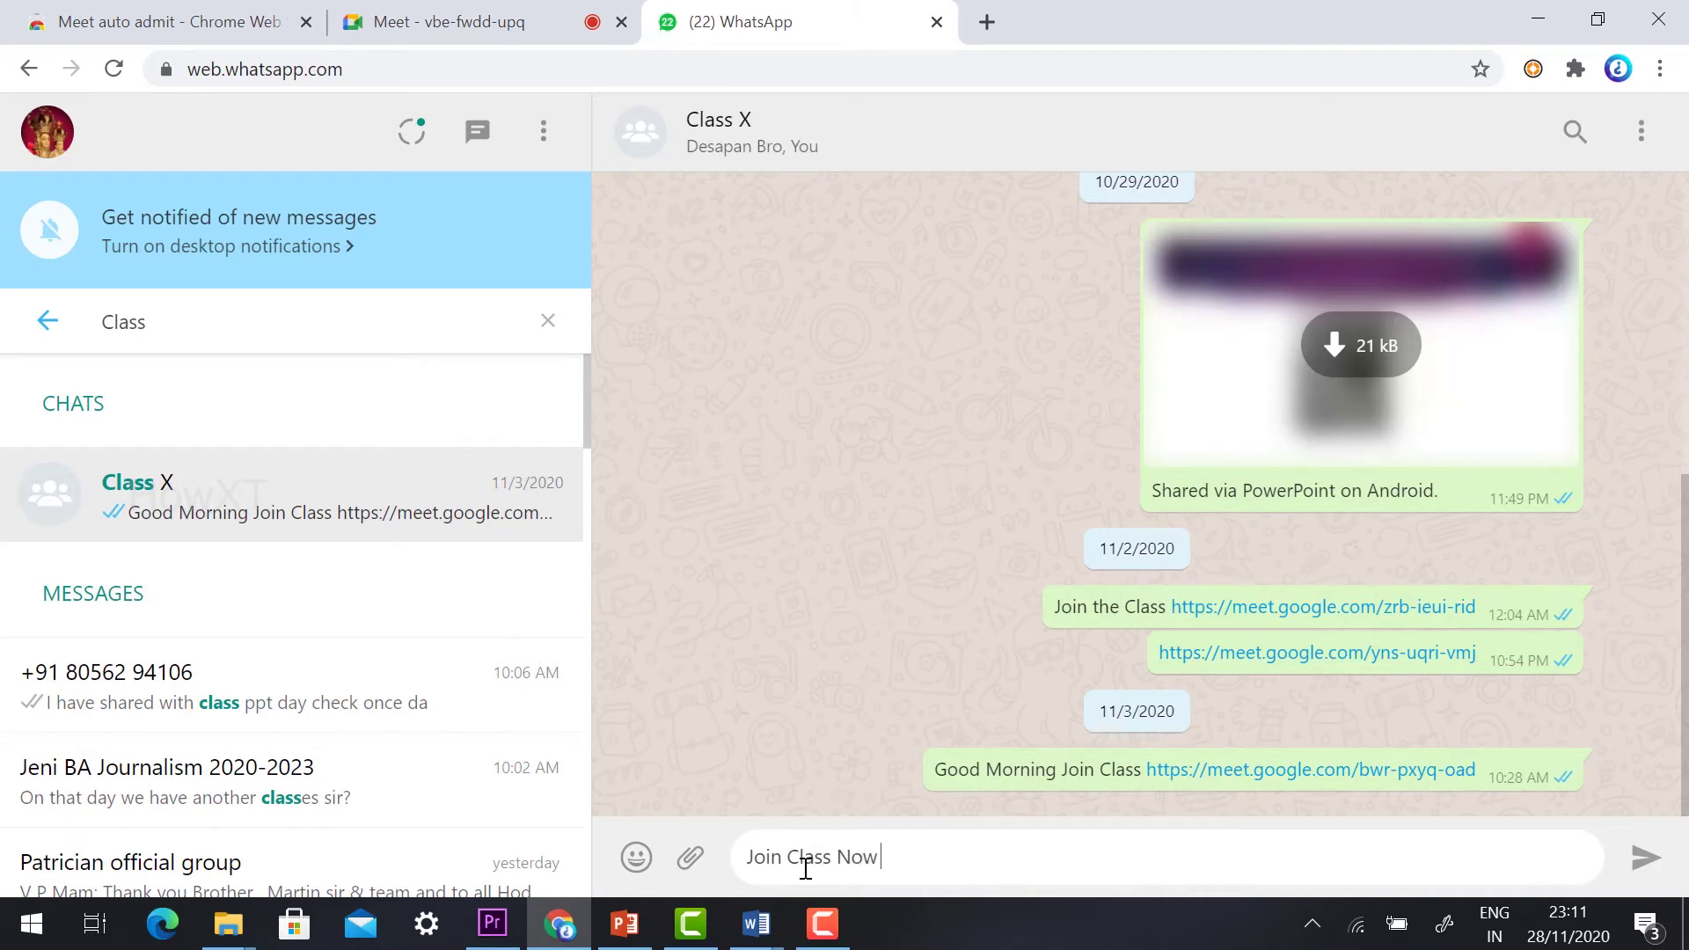
# - Paste the Meet link after 'Join Class Now' in the Class X chat and send it
pyautogui.hotkey('ctrl', 'v')
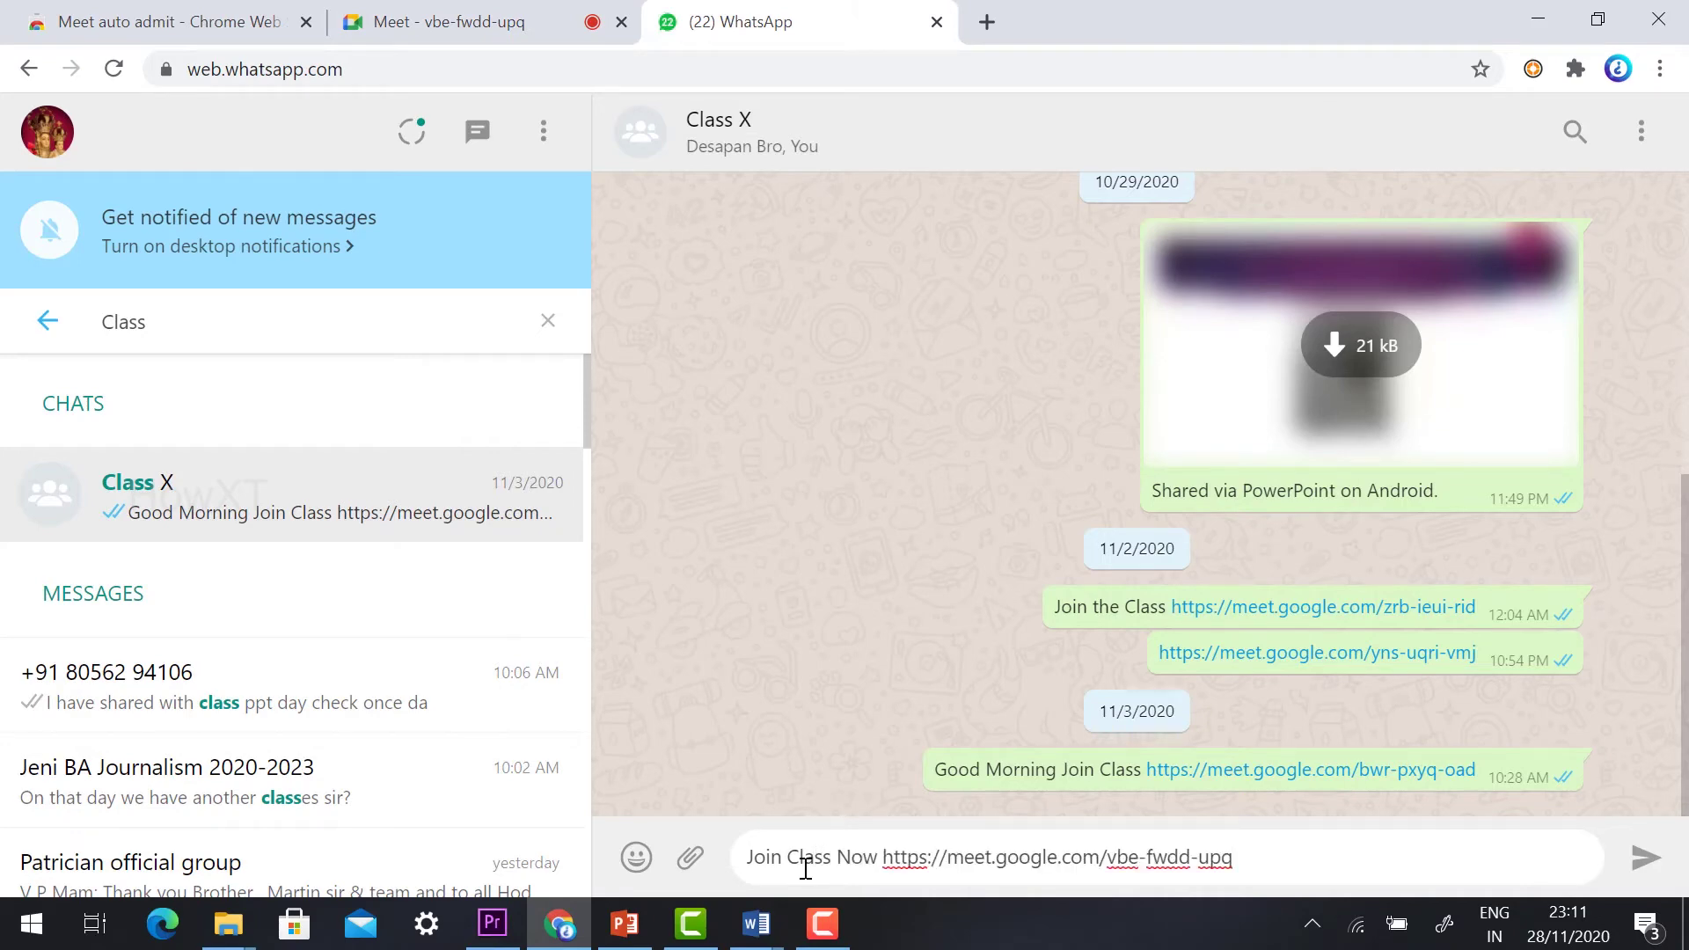
pyautogui.press('Return')
pyautogui.click(484, 18)
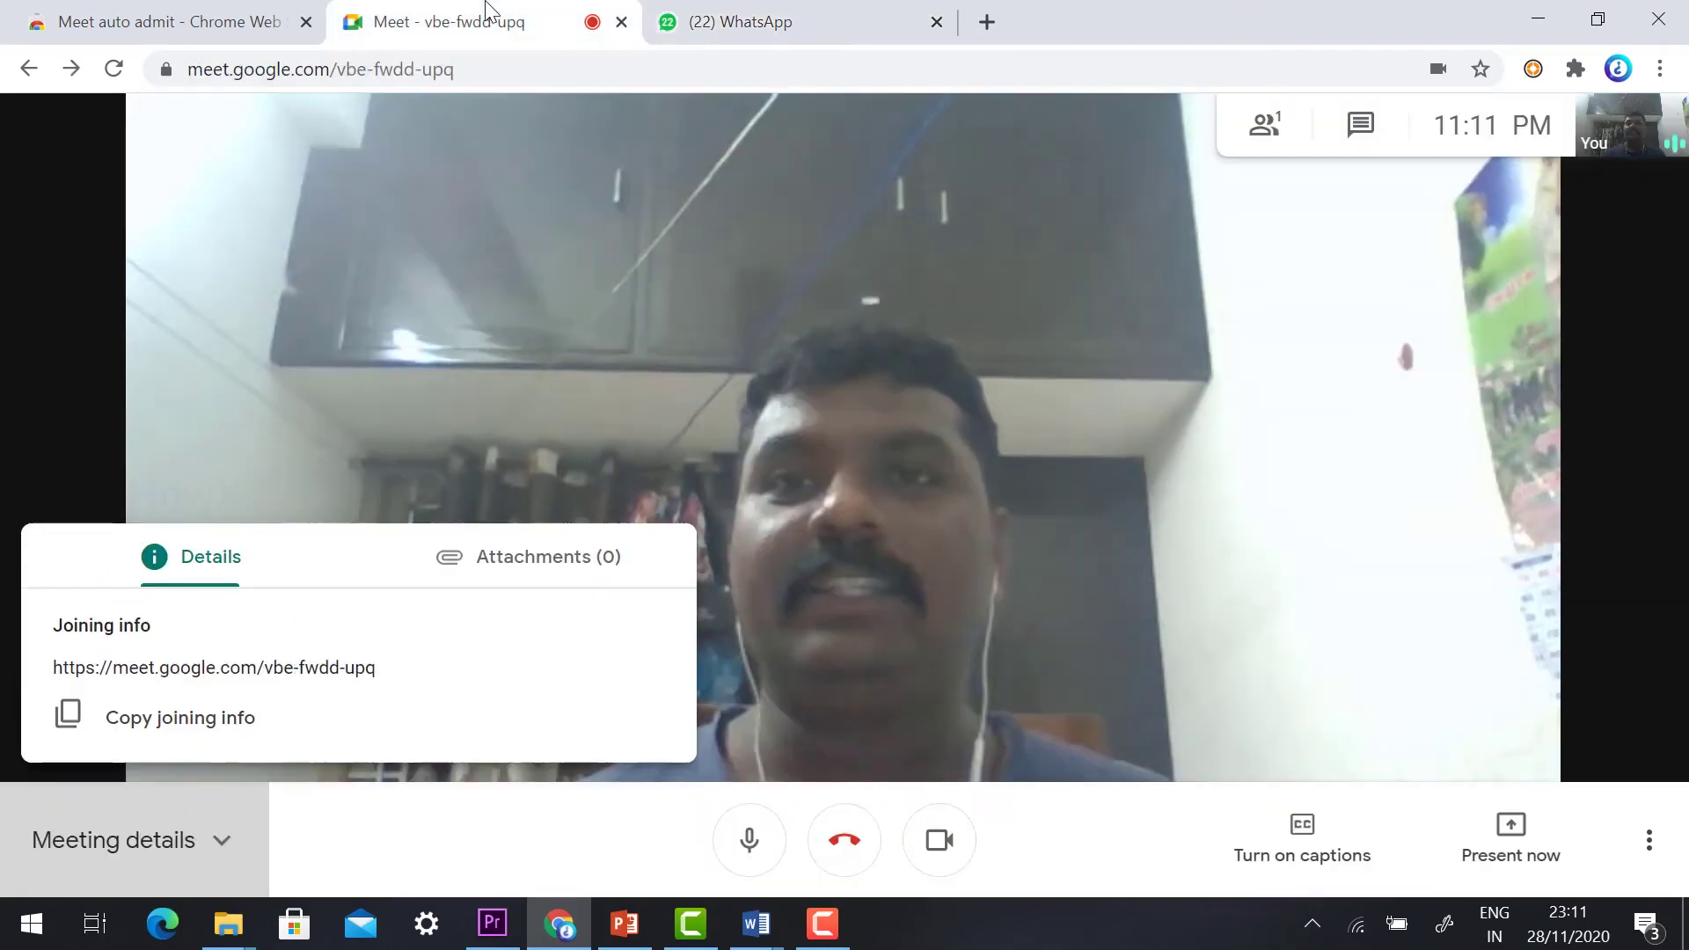
# - Close the meeting details panel and open a new incognito window from Chrome's menu
pyautogui.click(14, 176)
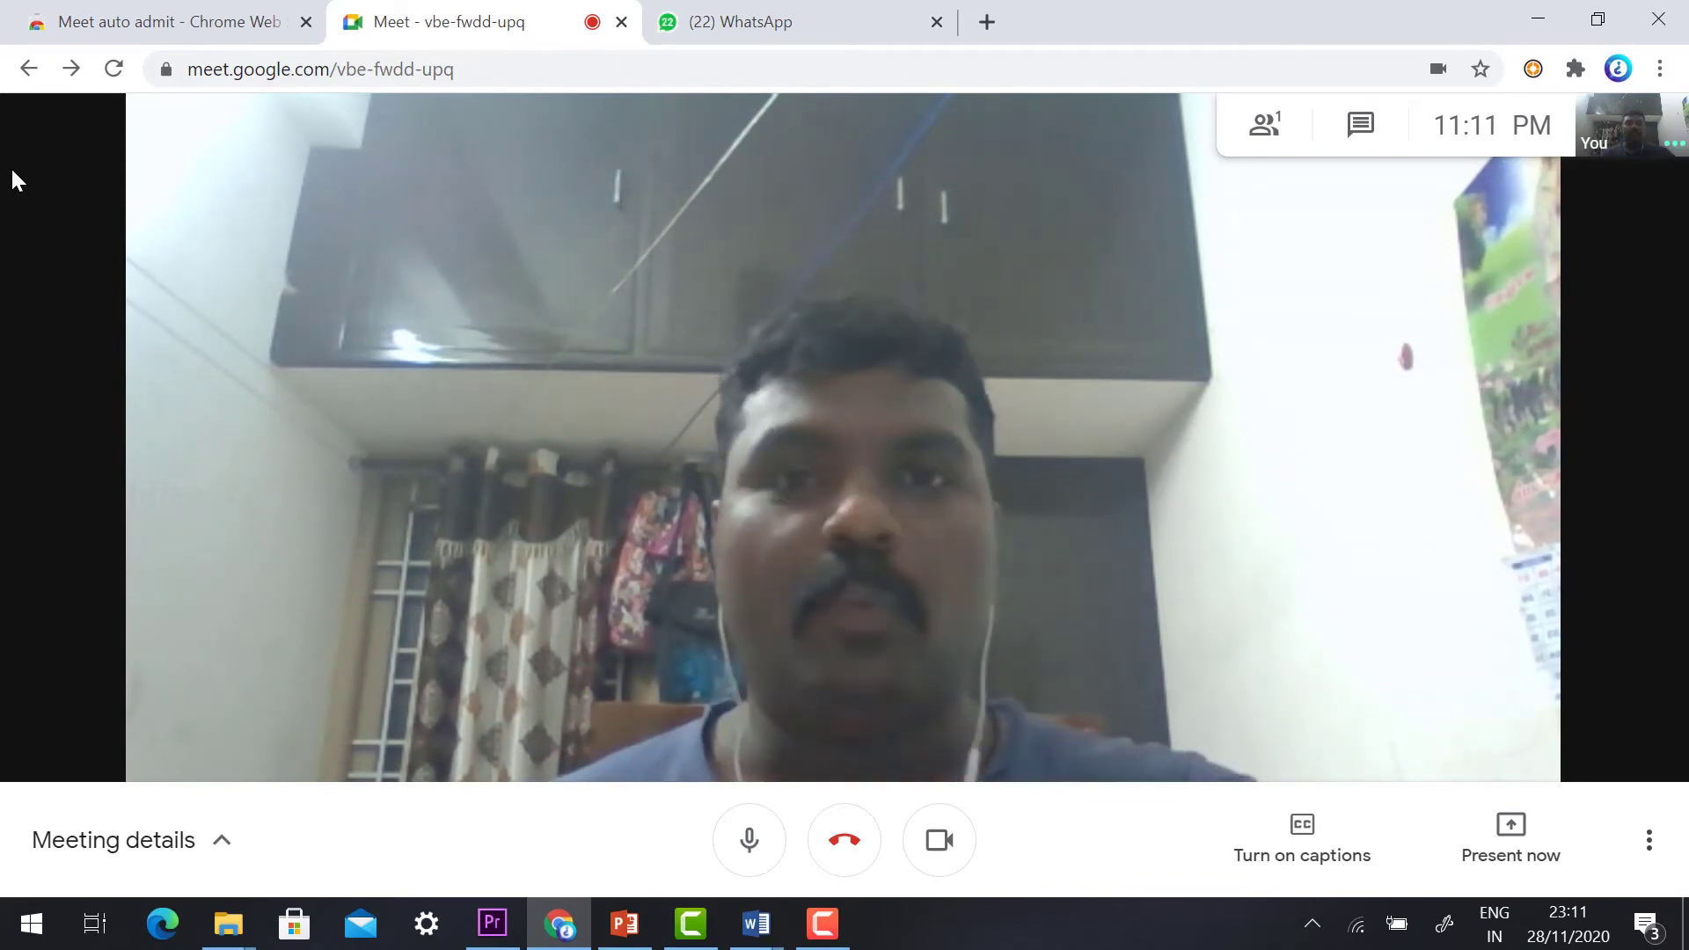
pyautogui.click(1660, 69)
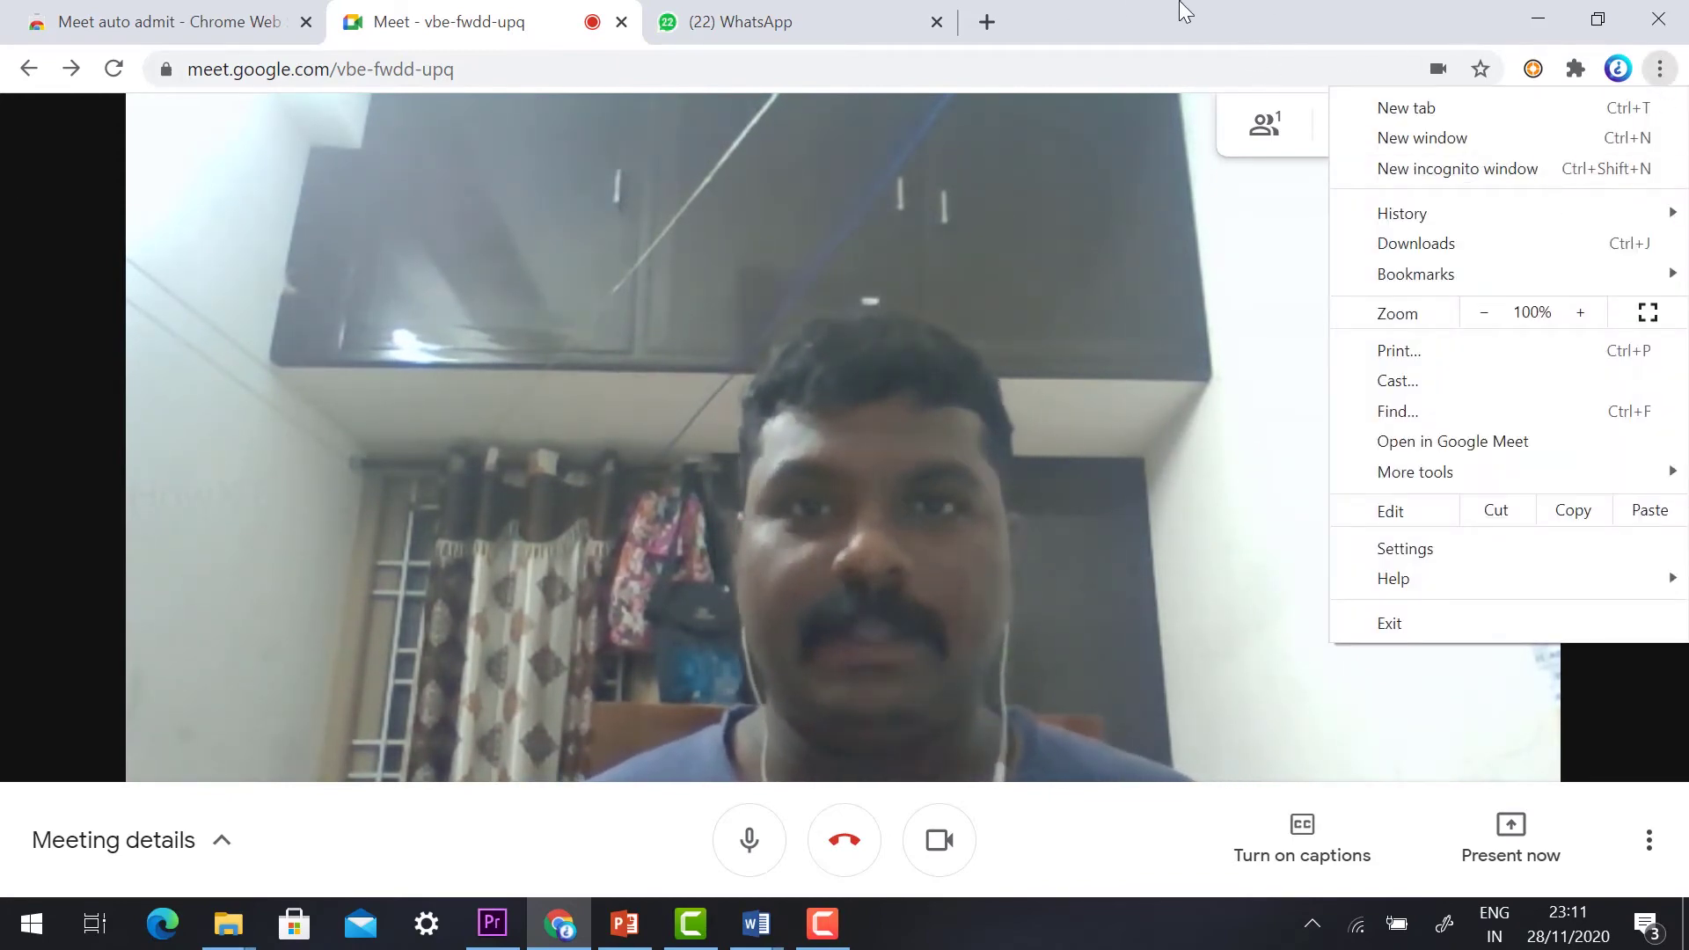
pyautogui.click(783, 21)
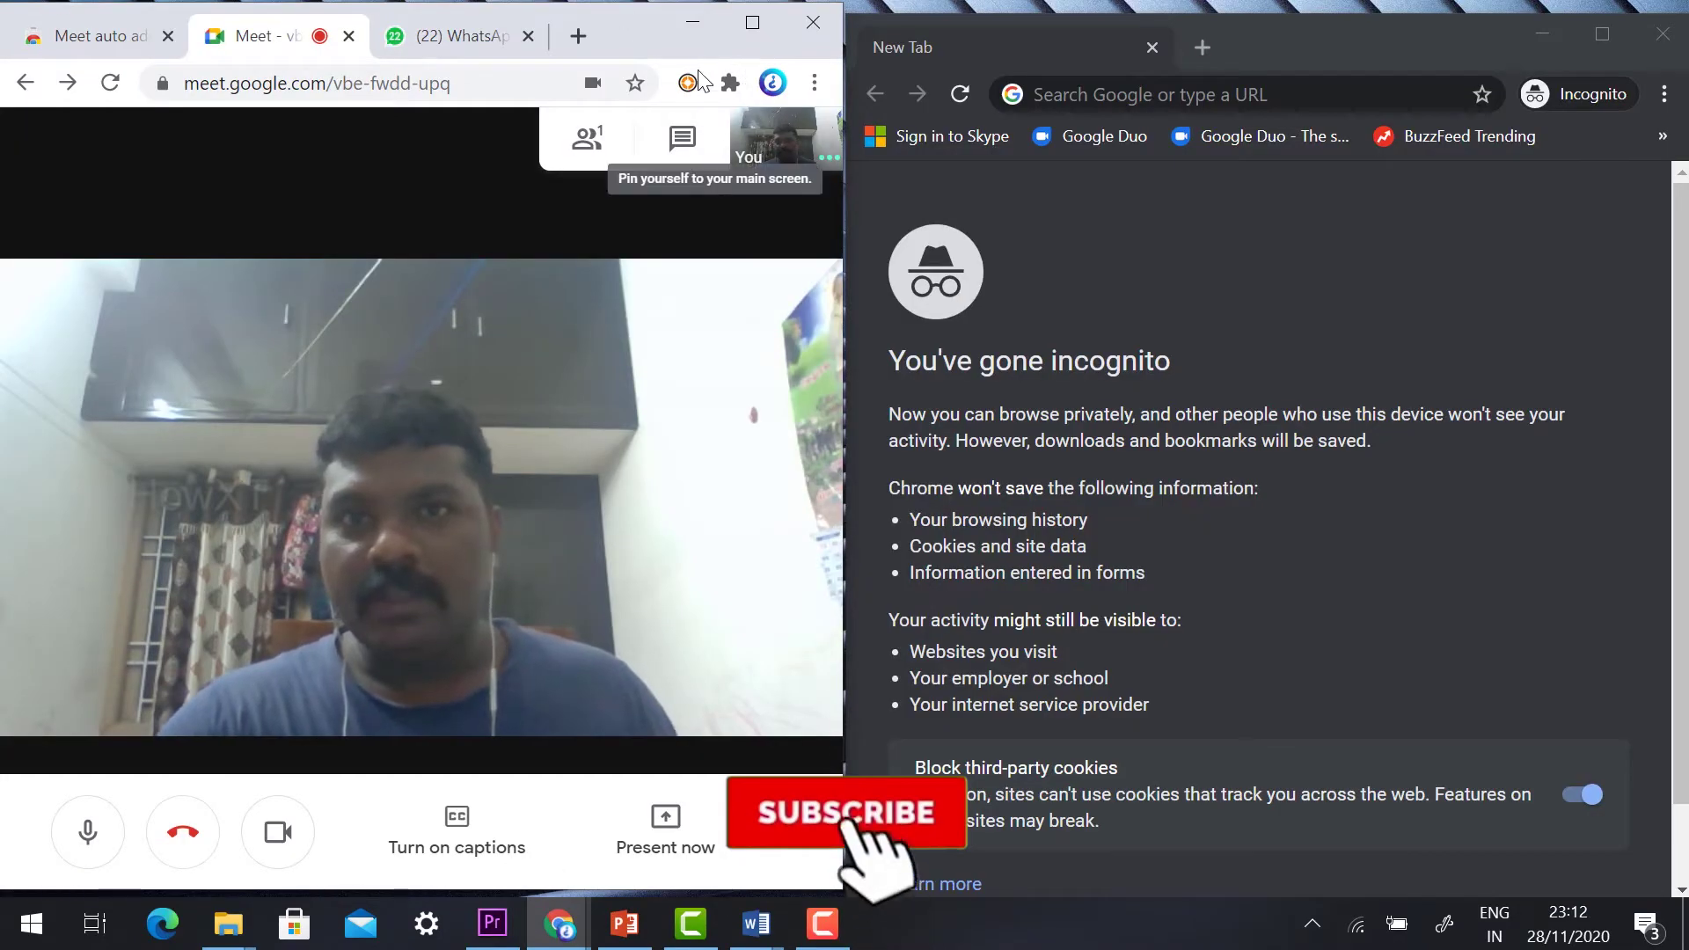
pyautogui.click(815, 82)
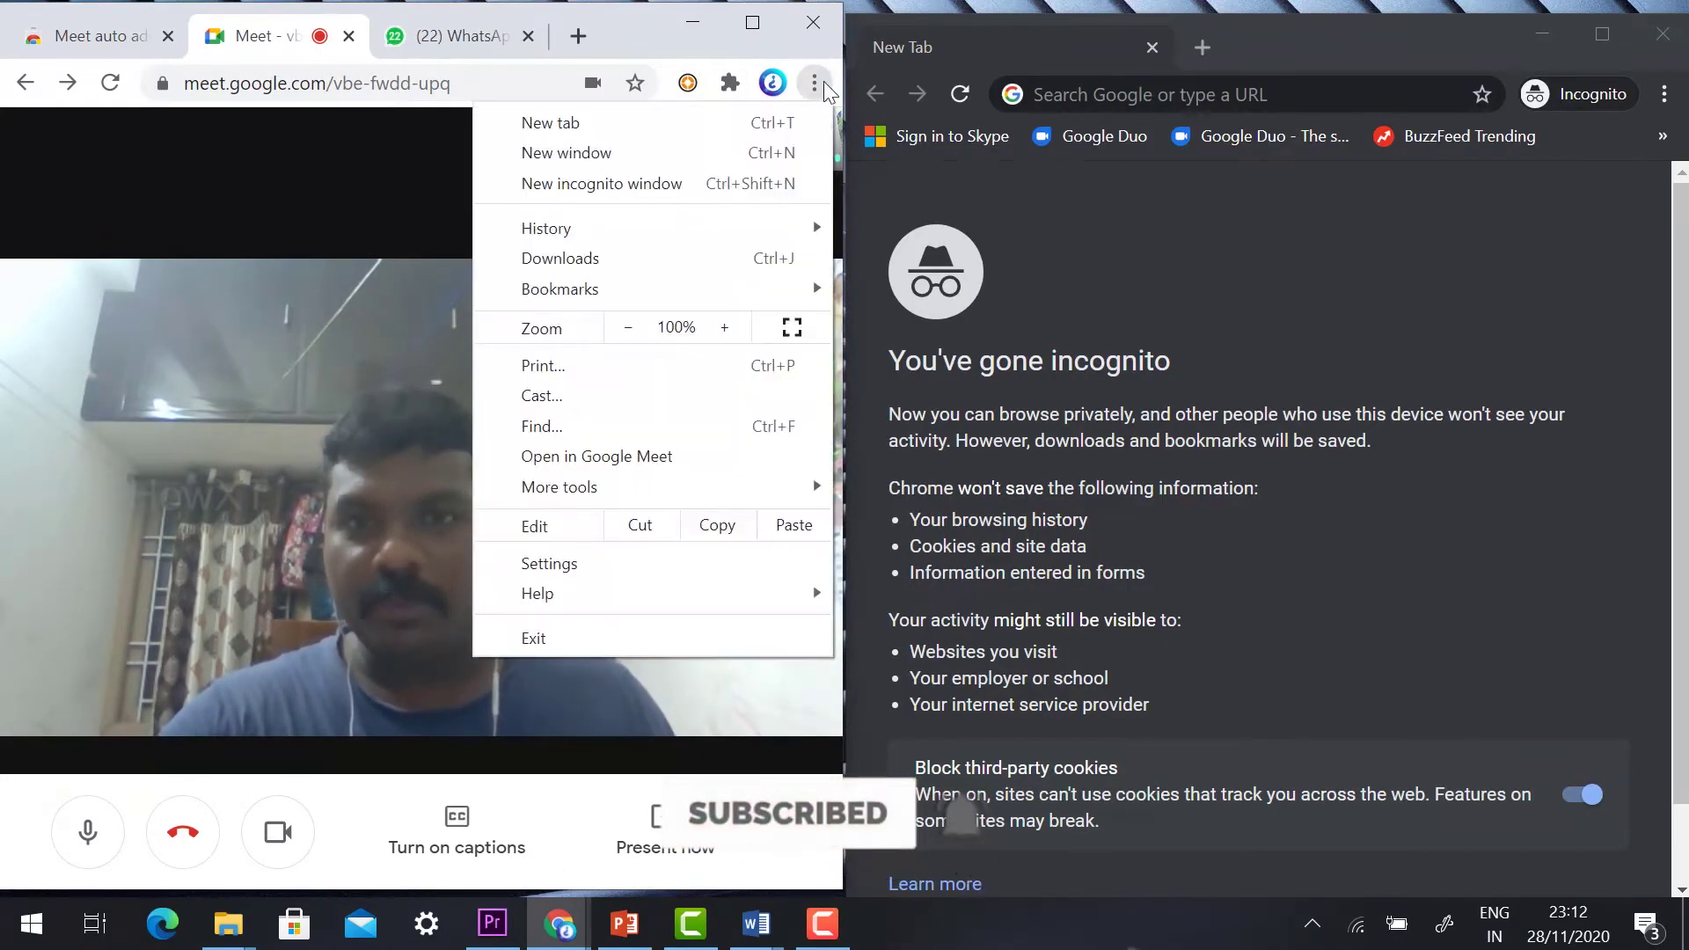
# - Pin Meet auto admit to the toolbar from the Extensions menu
pyautogui.click(732, 84)
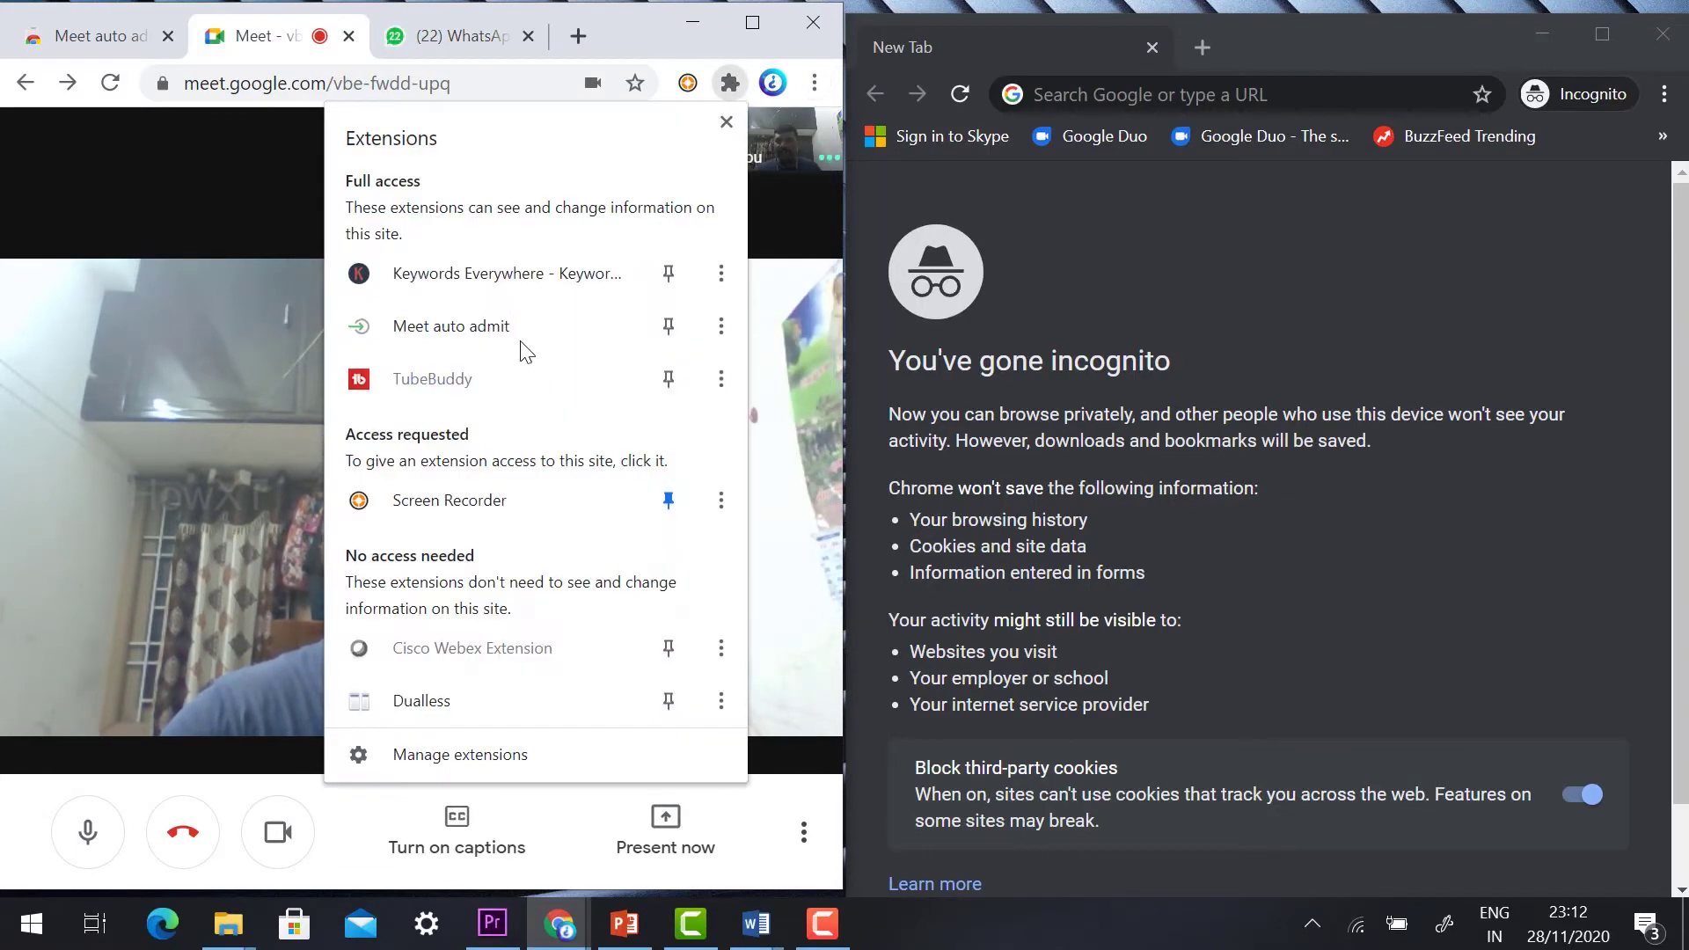
pyautogui.click(670, 327)
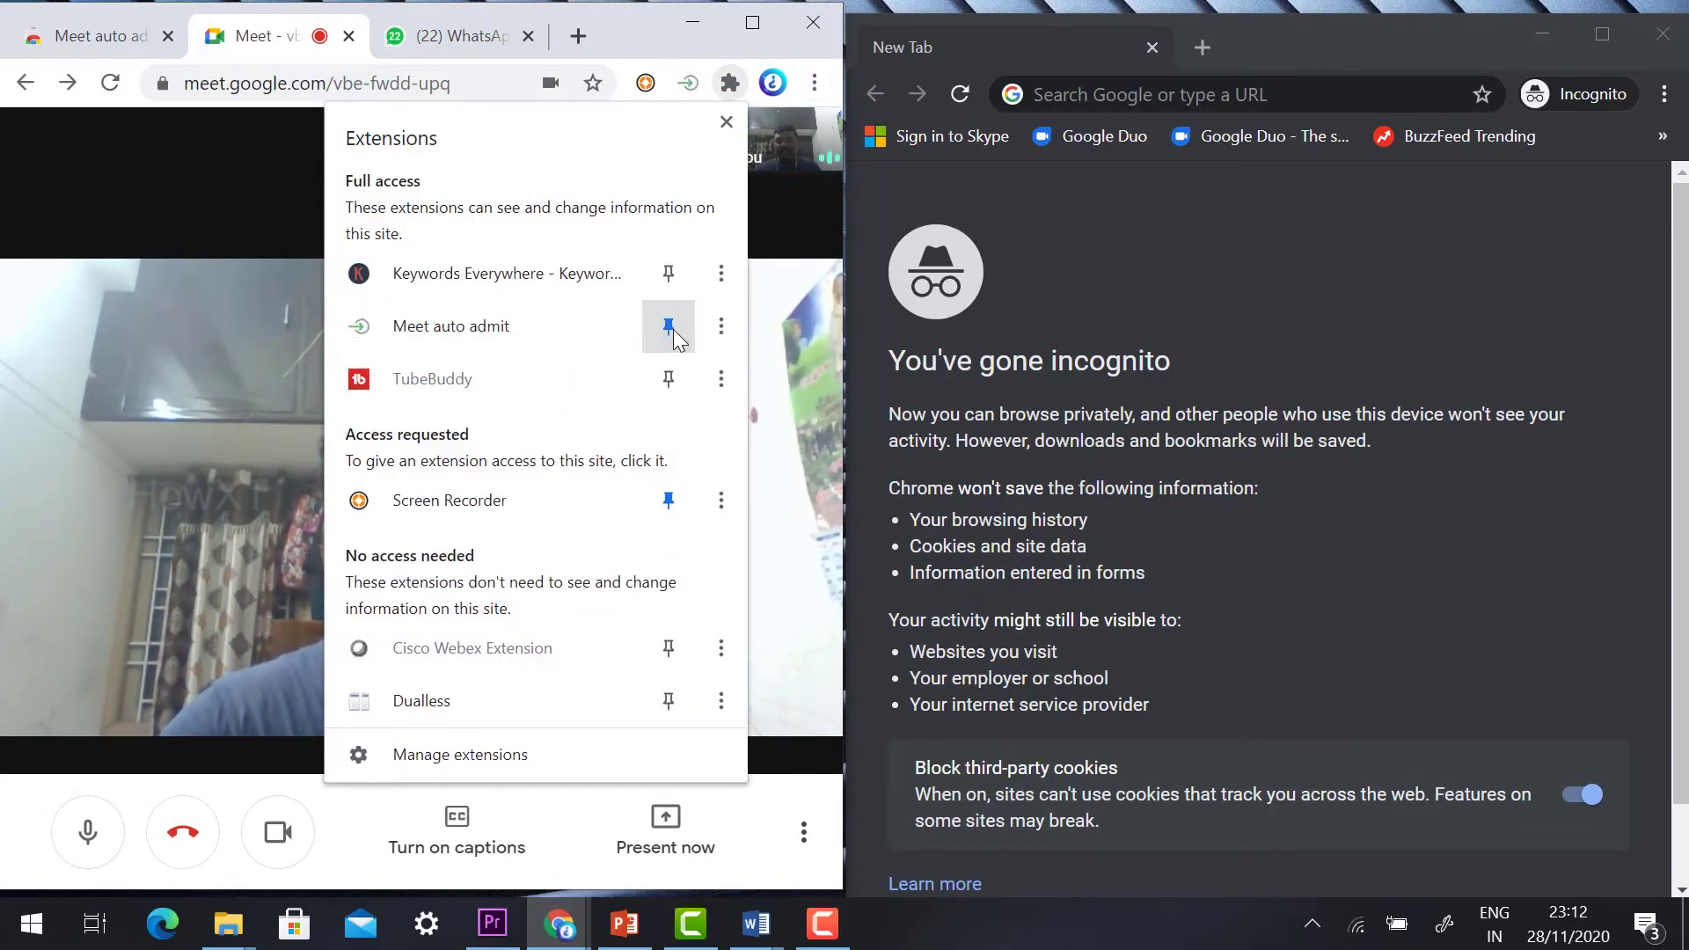
pyautogui.click(434, 334)
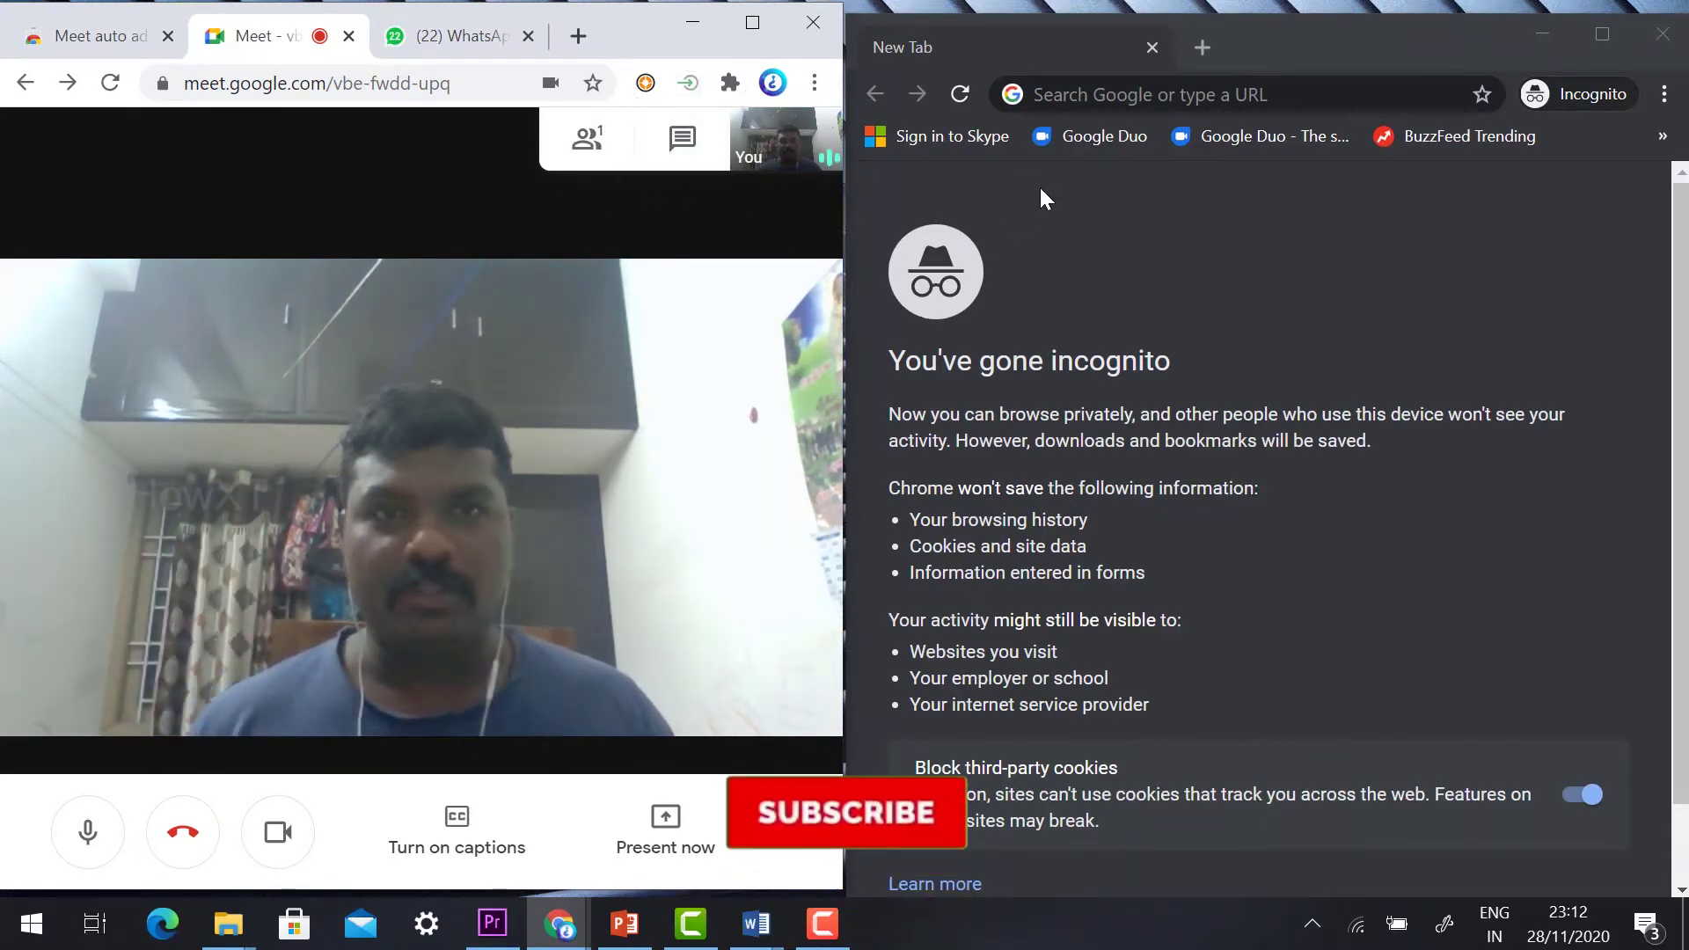
# - Load the pasted Meet link in incognito and sign in with the second Google account
pyautogui.click(1085, 95)
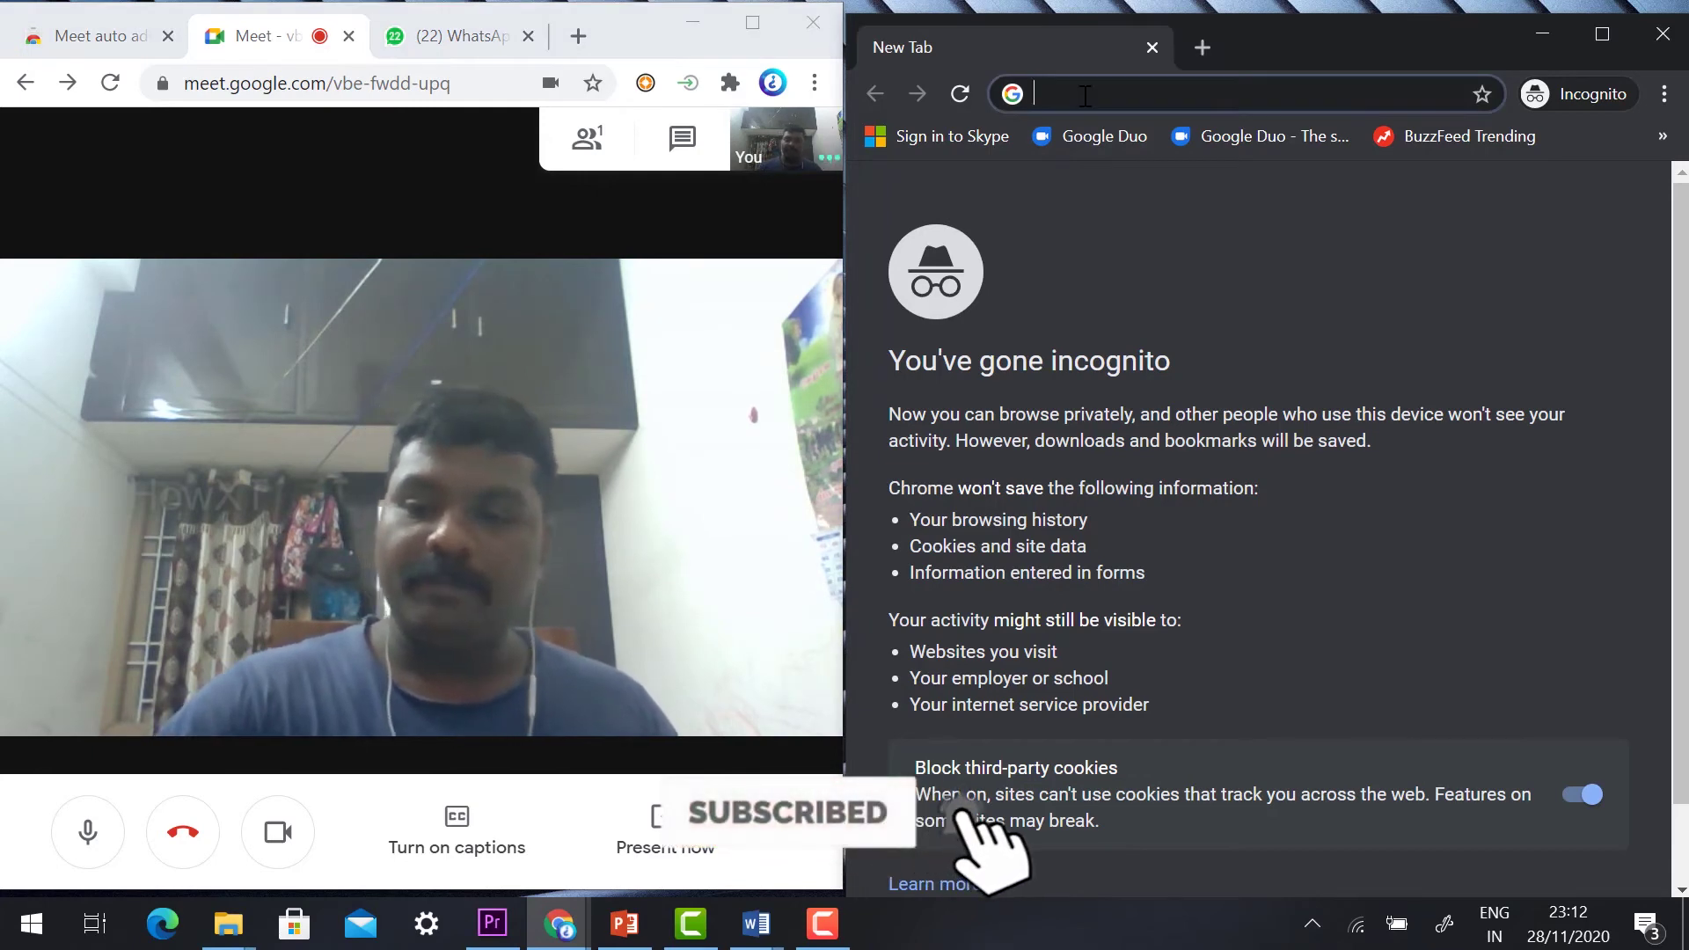
pyautogui.write('https://meet.google.com/vbe-fwdd-upq')
pyautogui.press('Return')
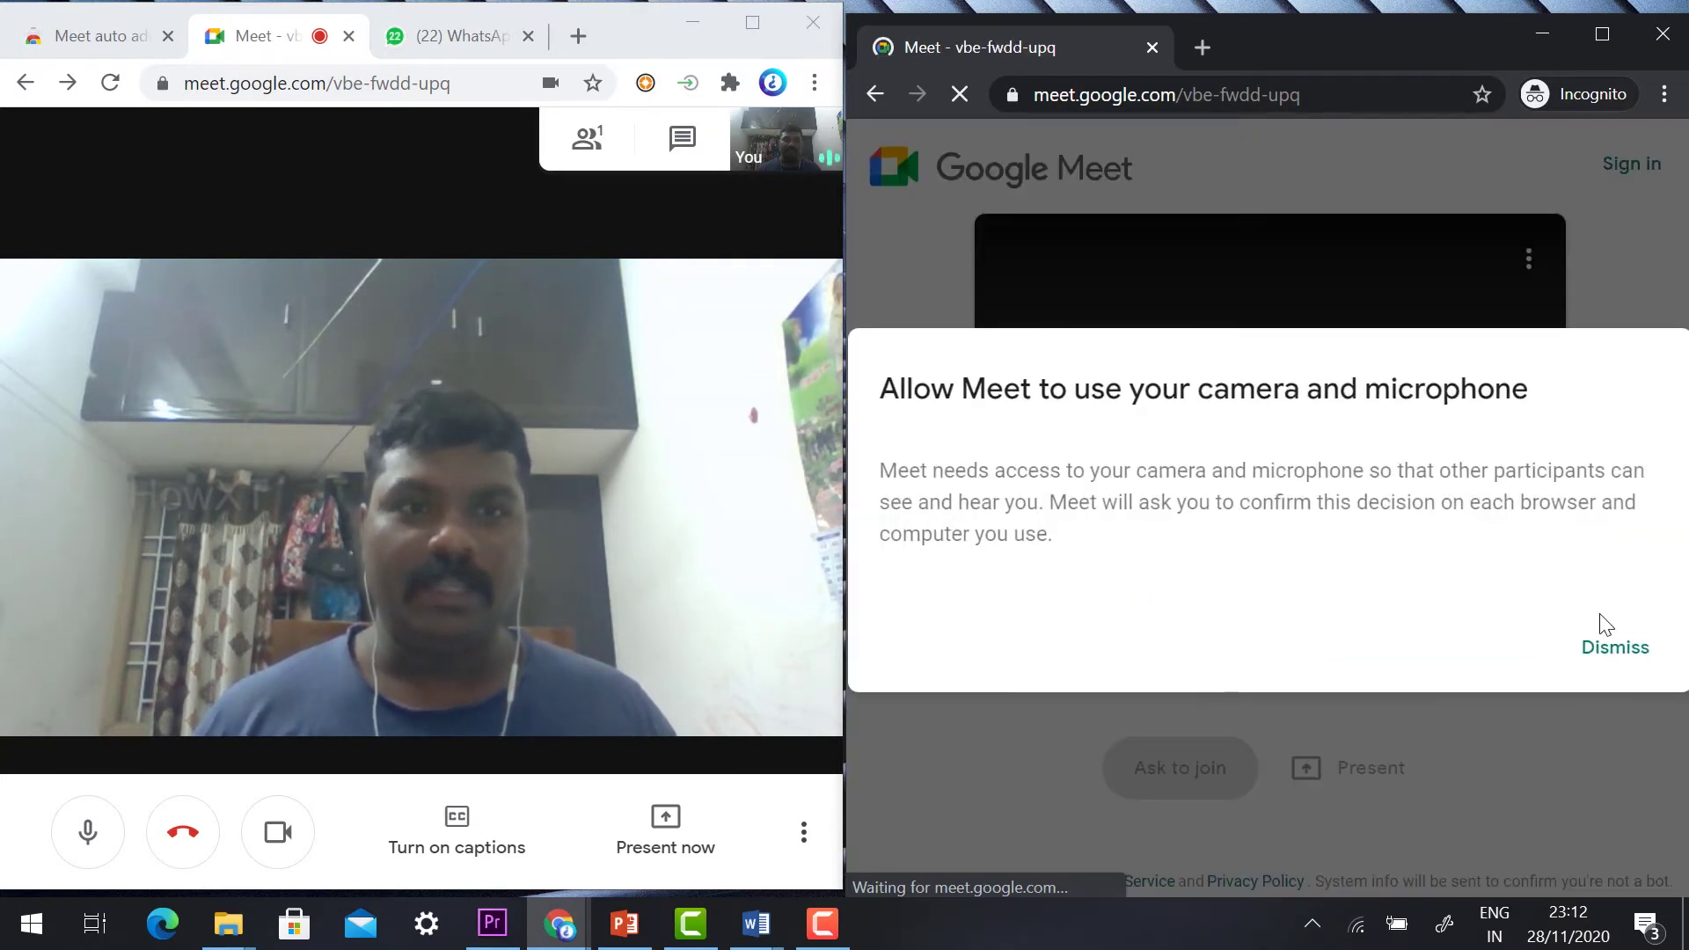
pyautogui.click(1603, 649)
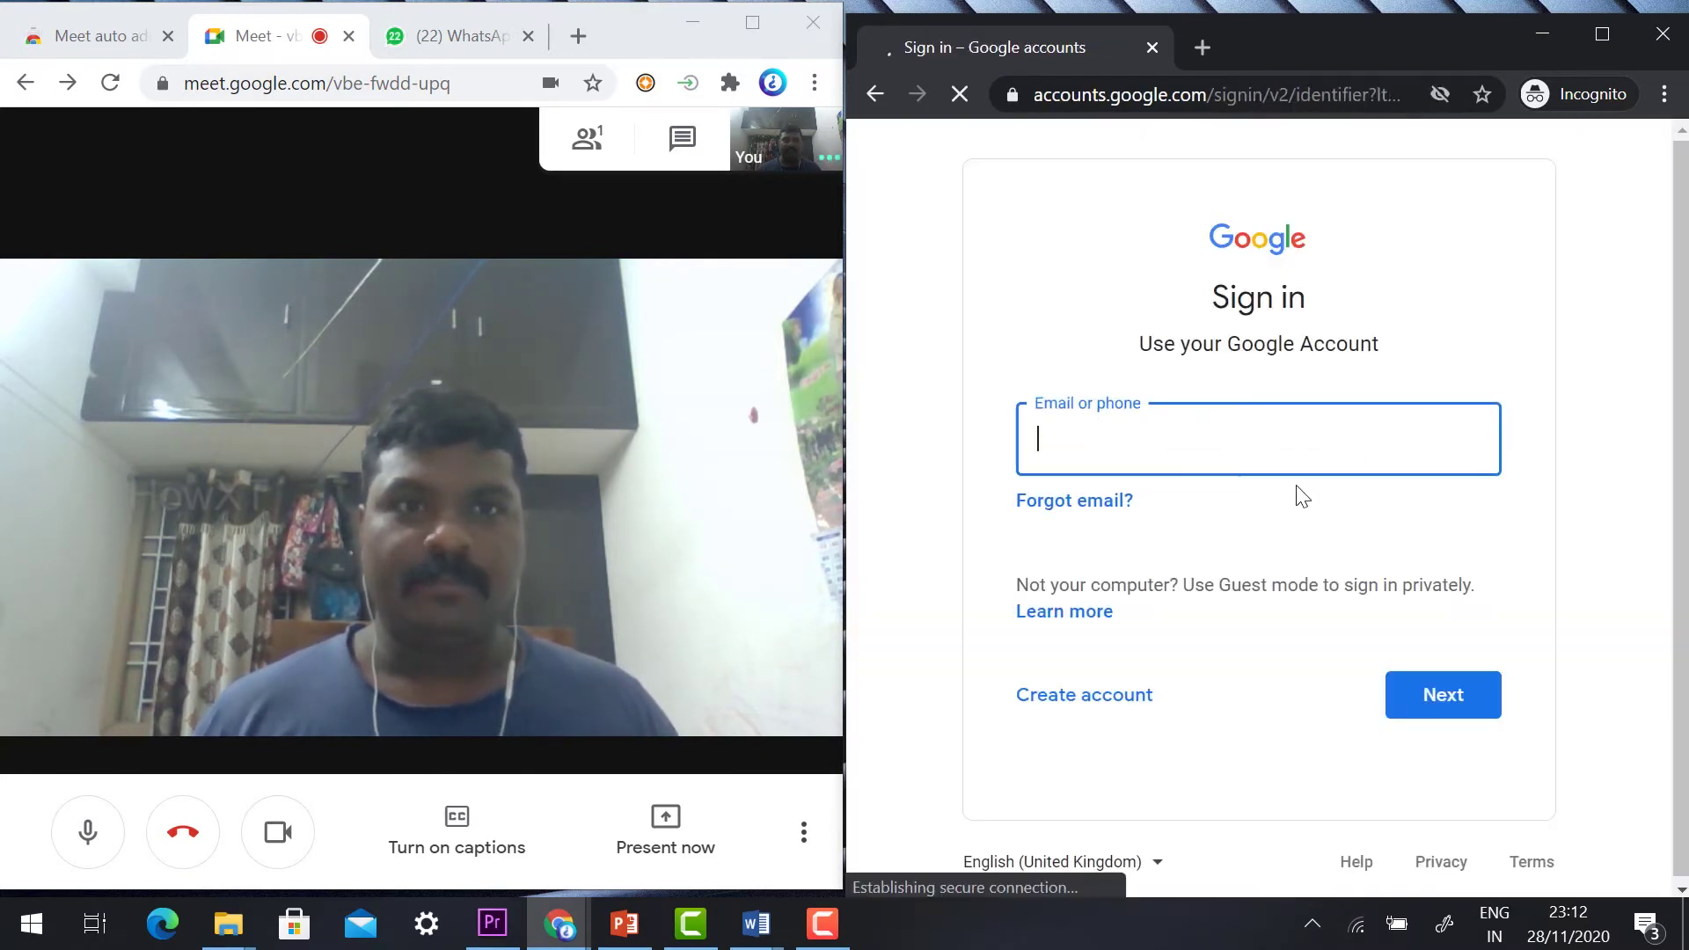
pyautogui.click(1208, 450)
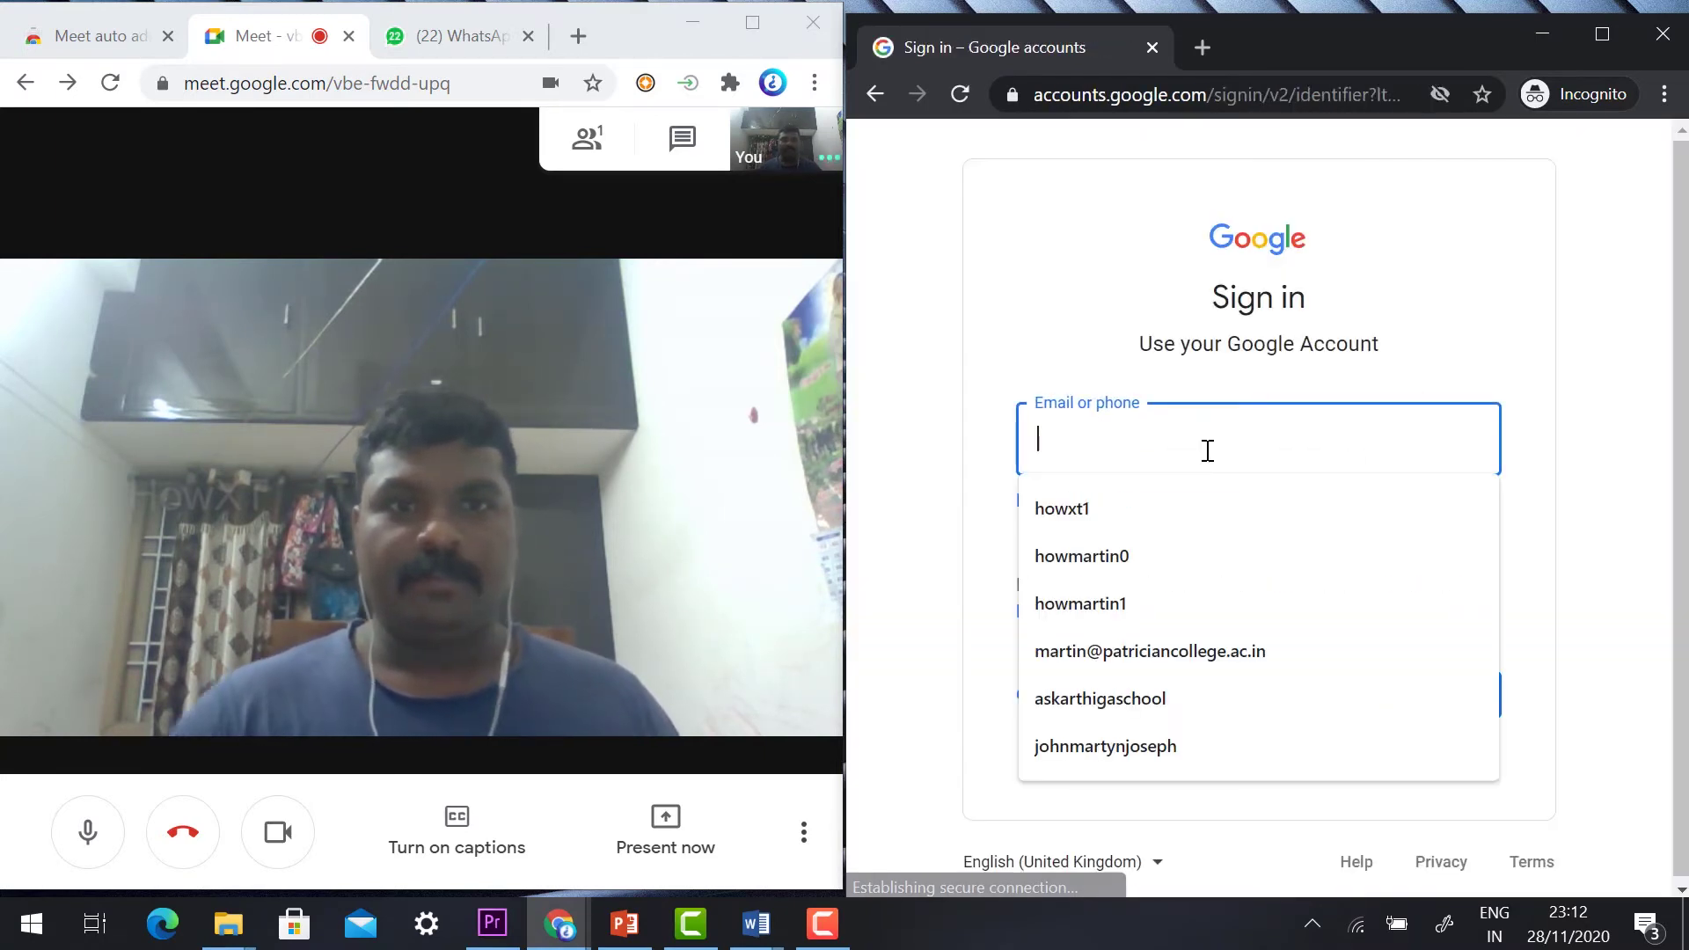
pyautogui.click(1115, 743)
pyautogui.click(1453, 700)
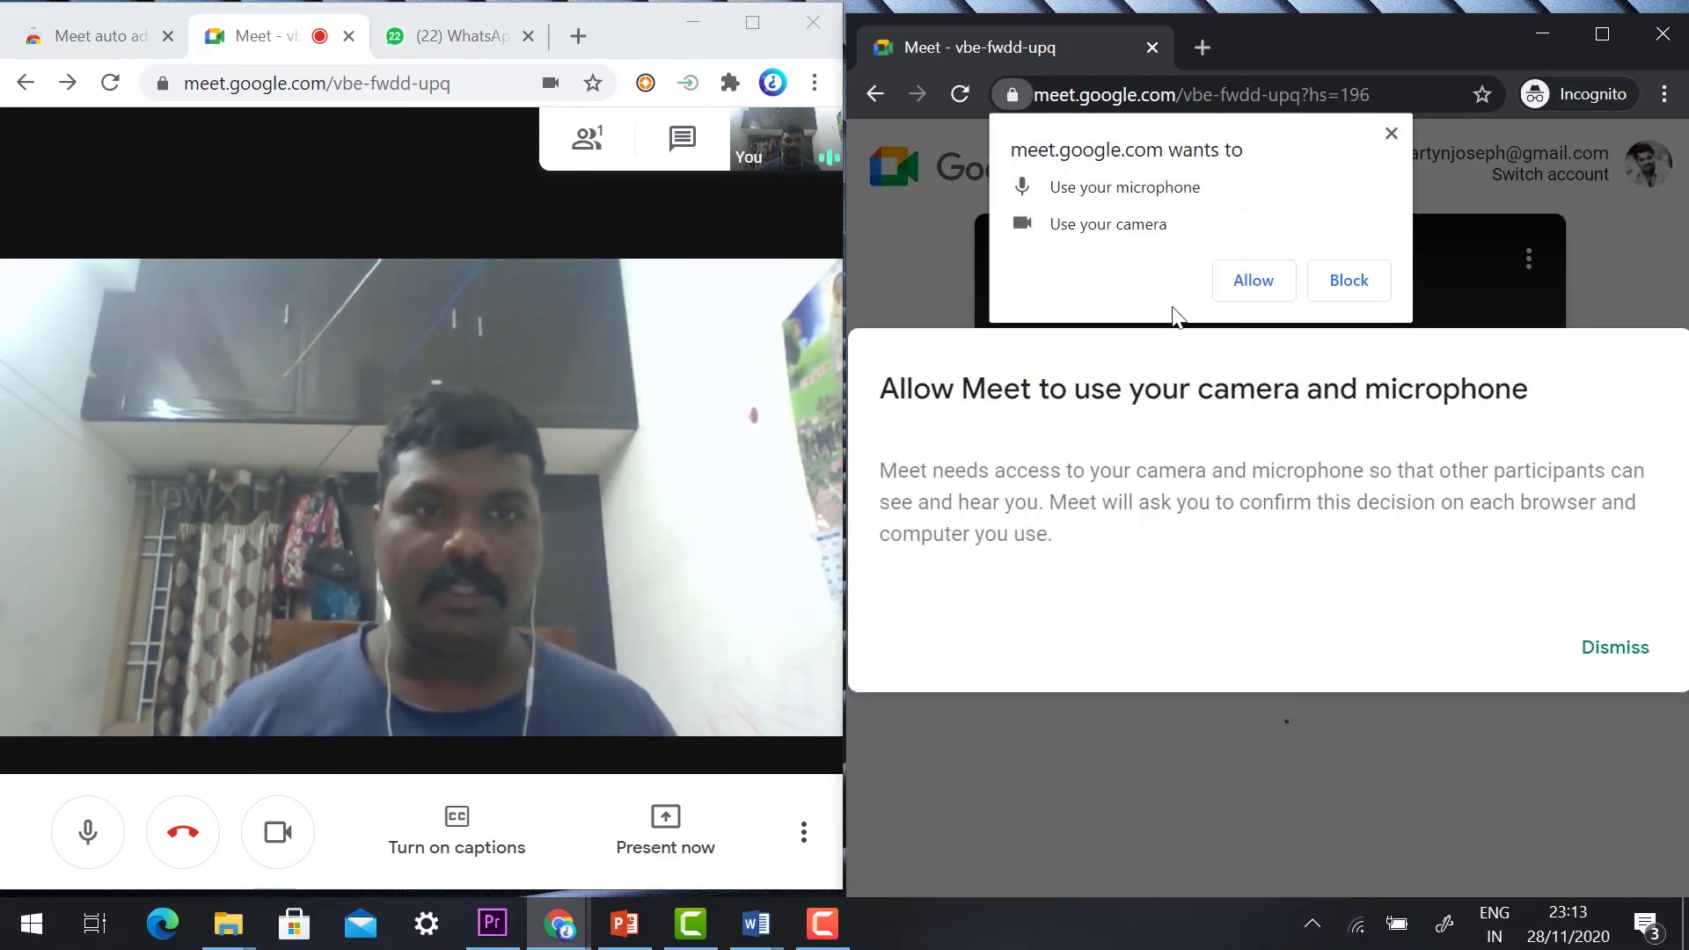
# - Dismiss the camera and microphone prompts and ask to join the call
pyautogui.click(1614, 647)
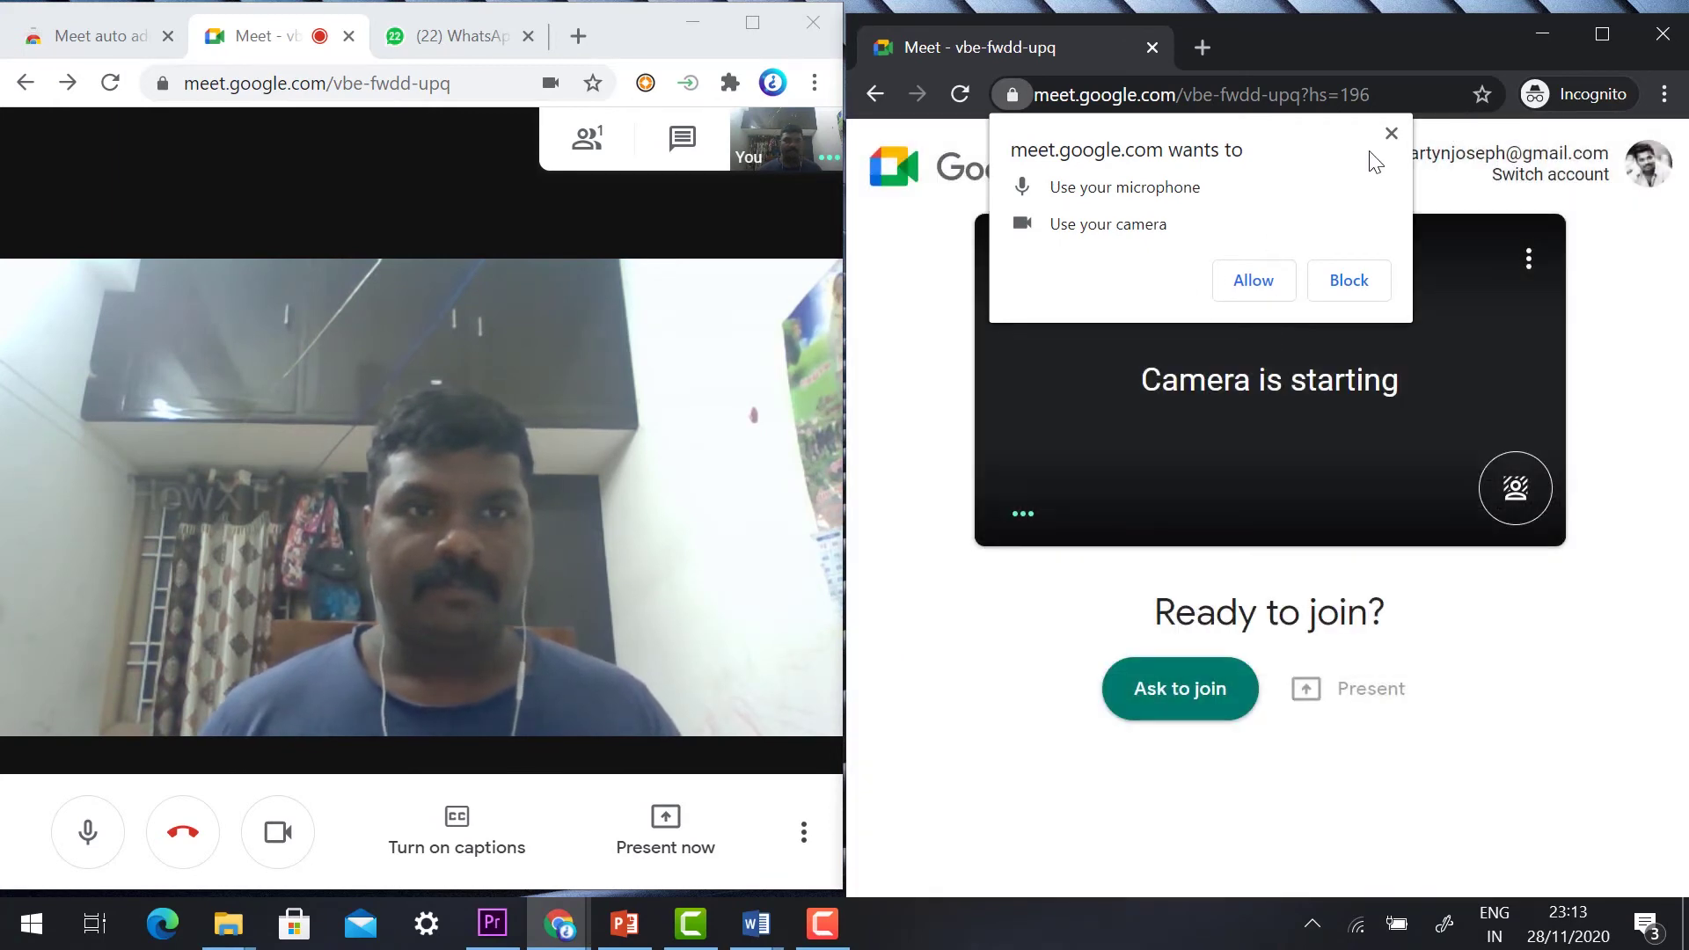
pyautogui.click(1391, 134)
pyautogui.click(1165, 688)
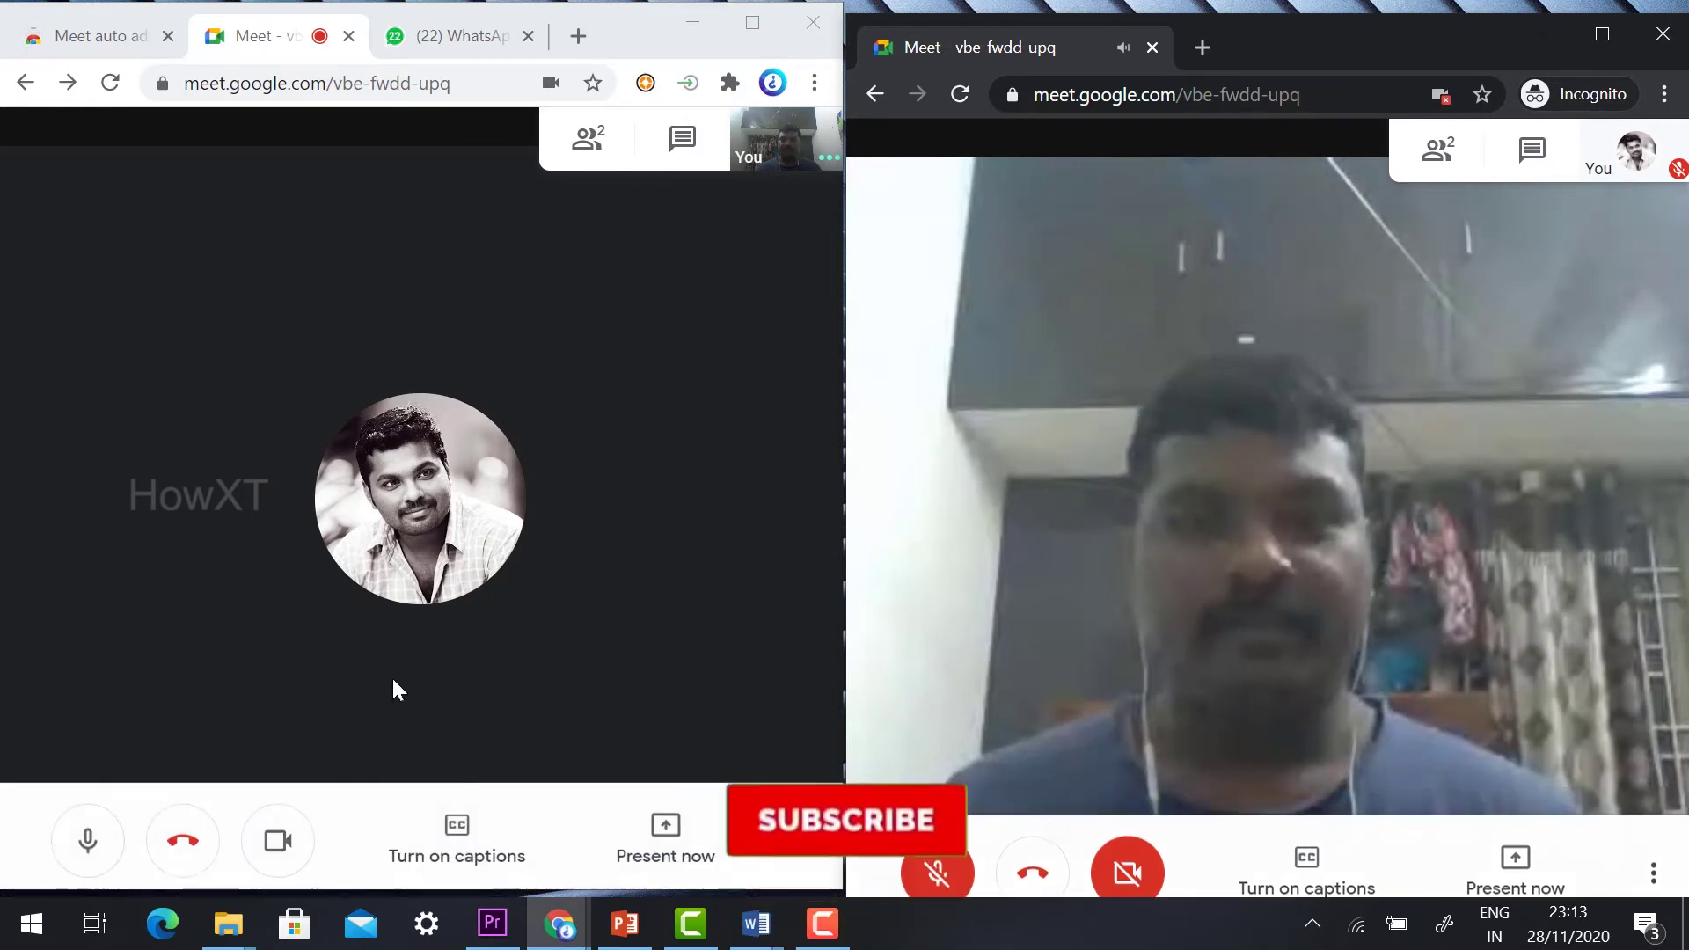
# - Mute the host's microphone, dismiss the guest's camera prompts, and show the Meet auto admit menu
pyautogui.click(72, 845)
pyautogui.click(74, 843)
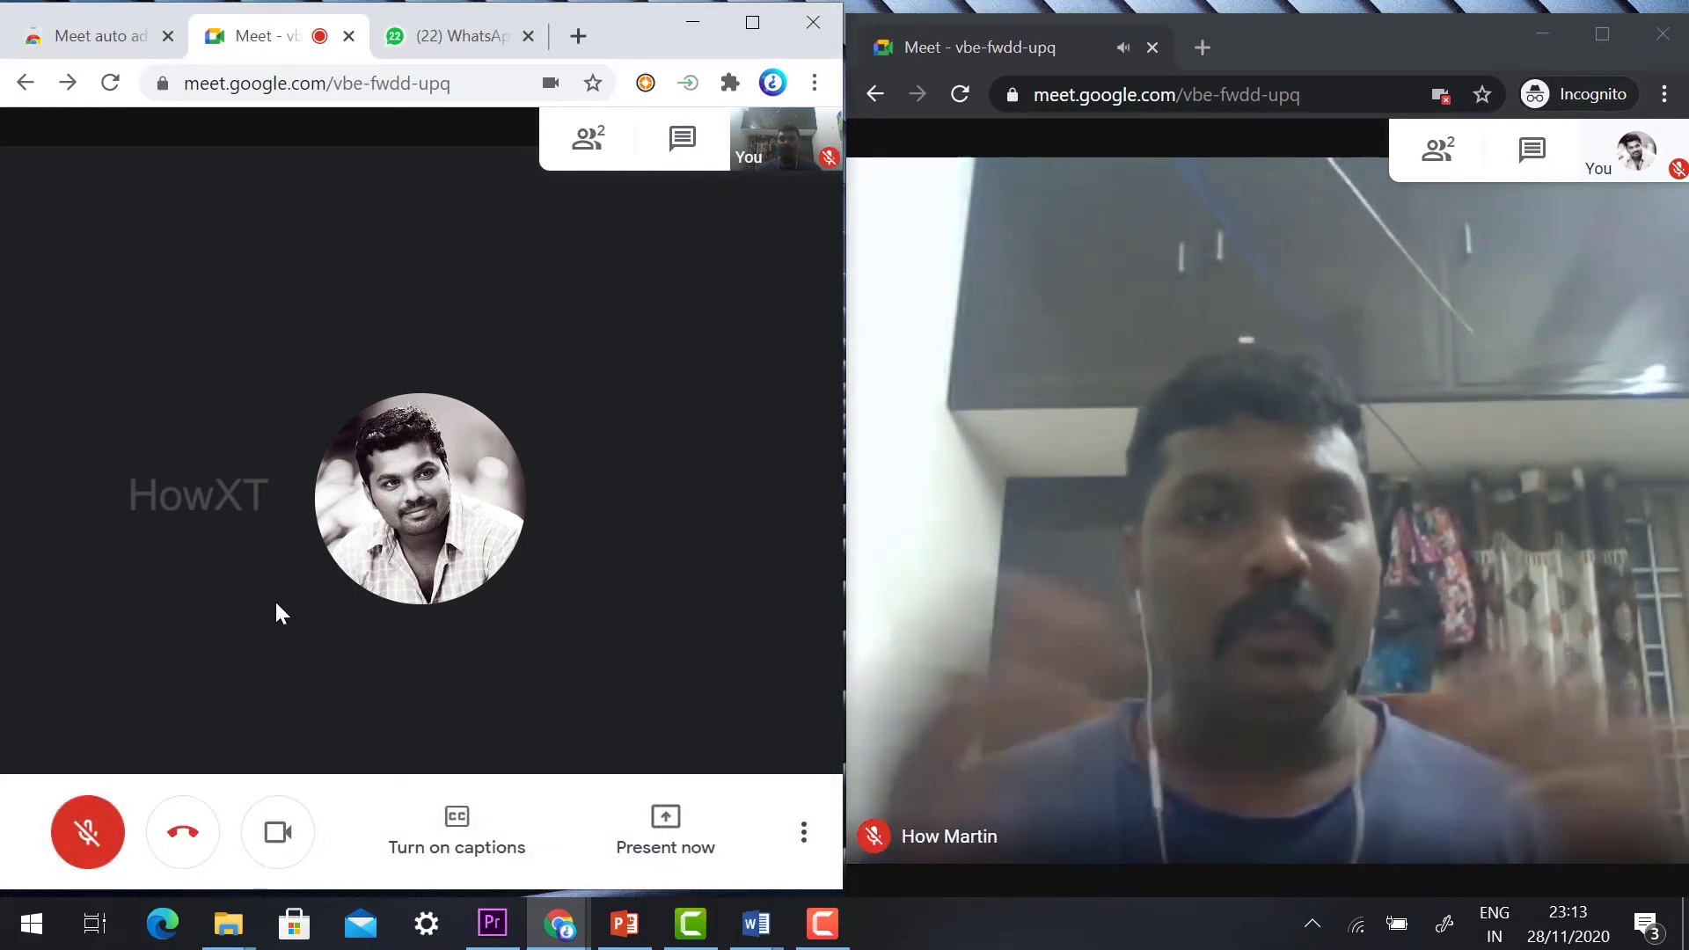
pyautogui.click(1125, 840)
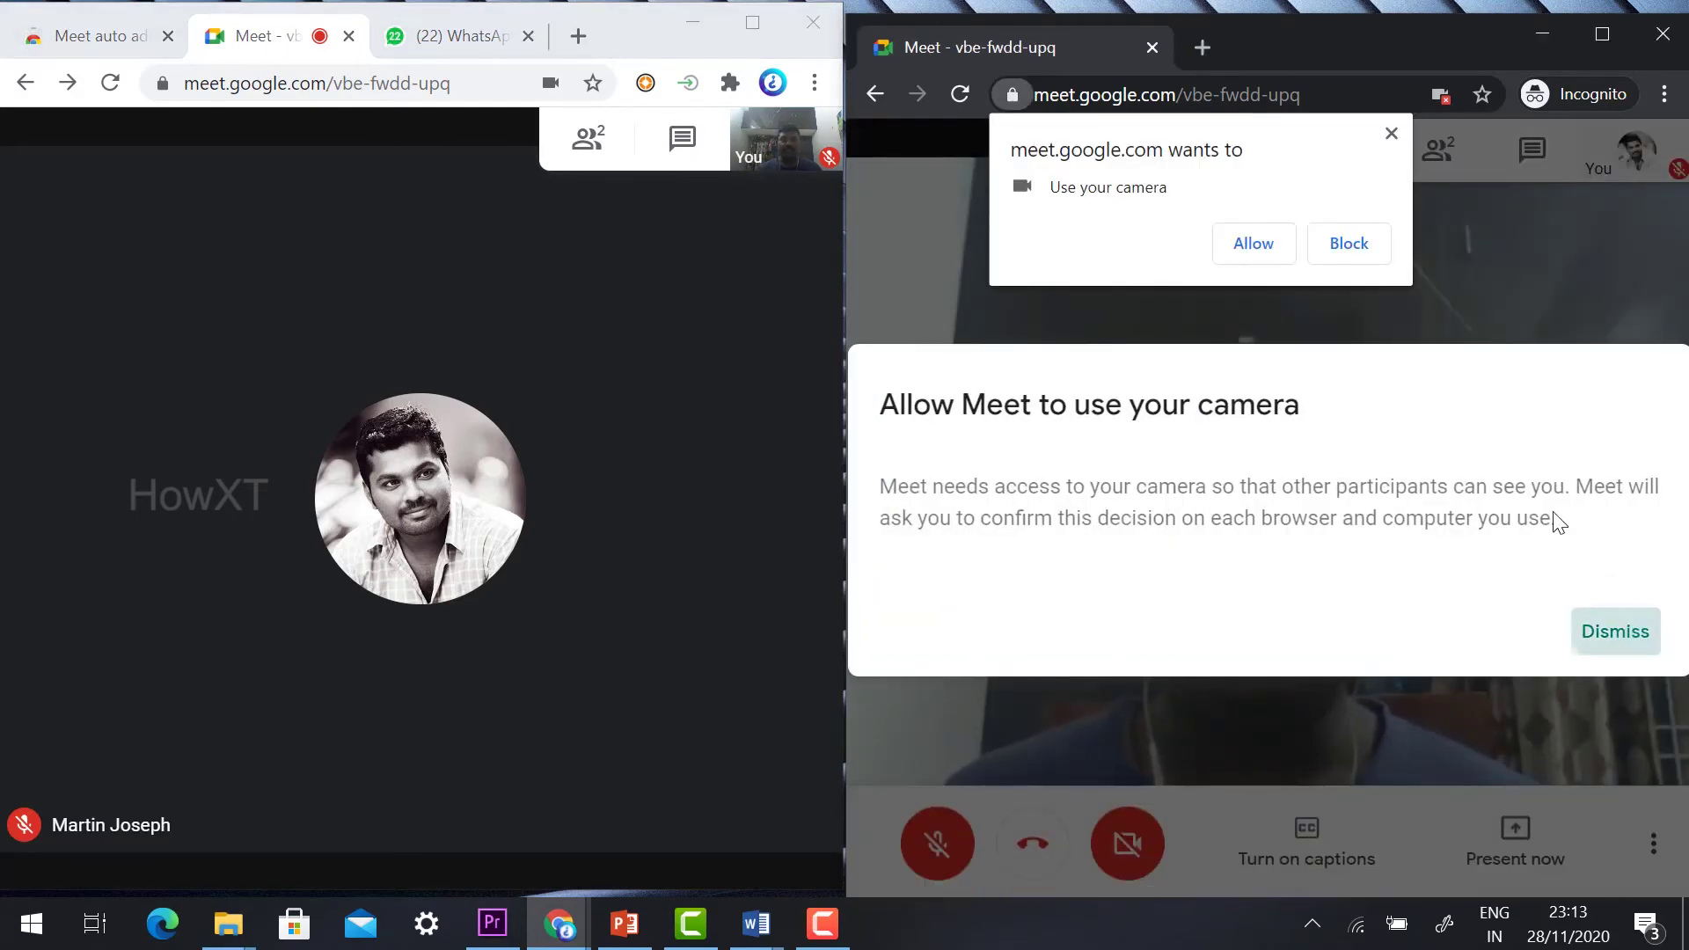
pyautogui.click(1614, 629)
pyautogui.click(1397, 129)
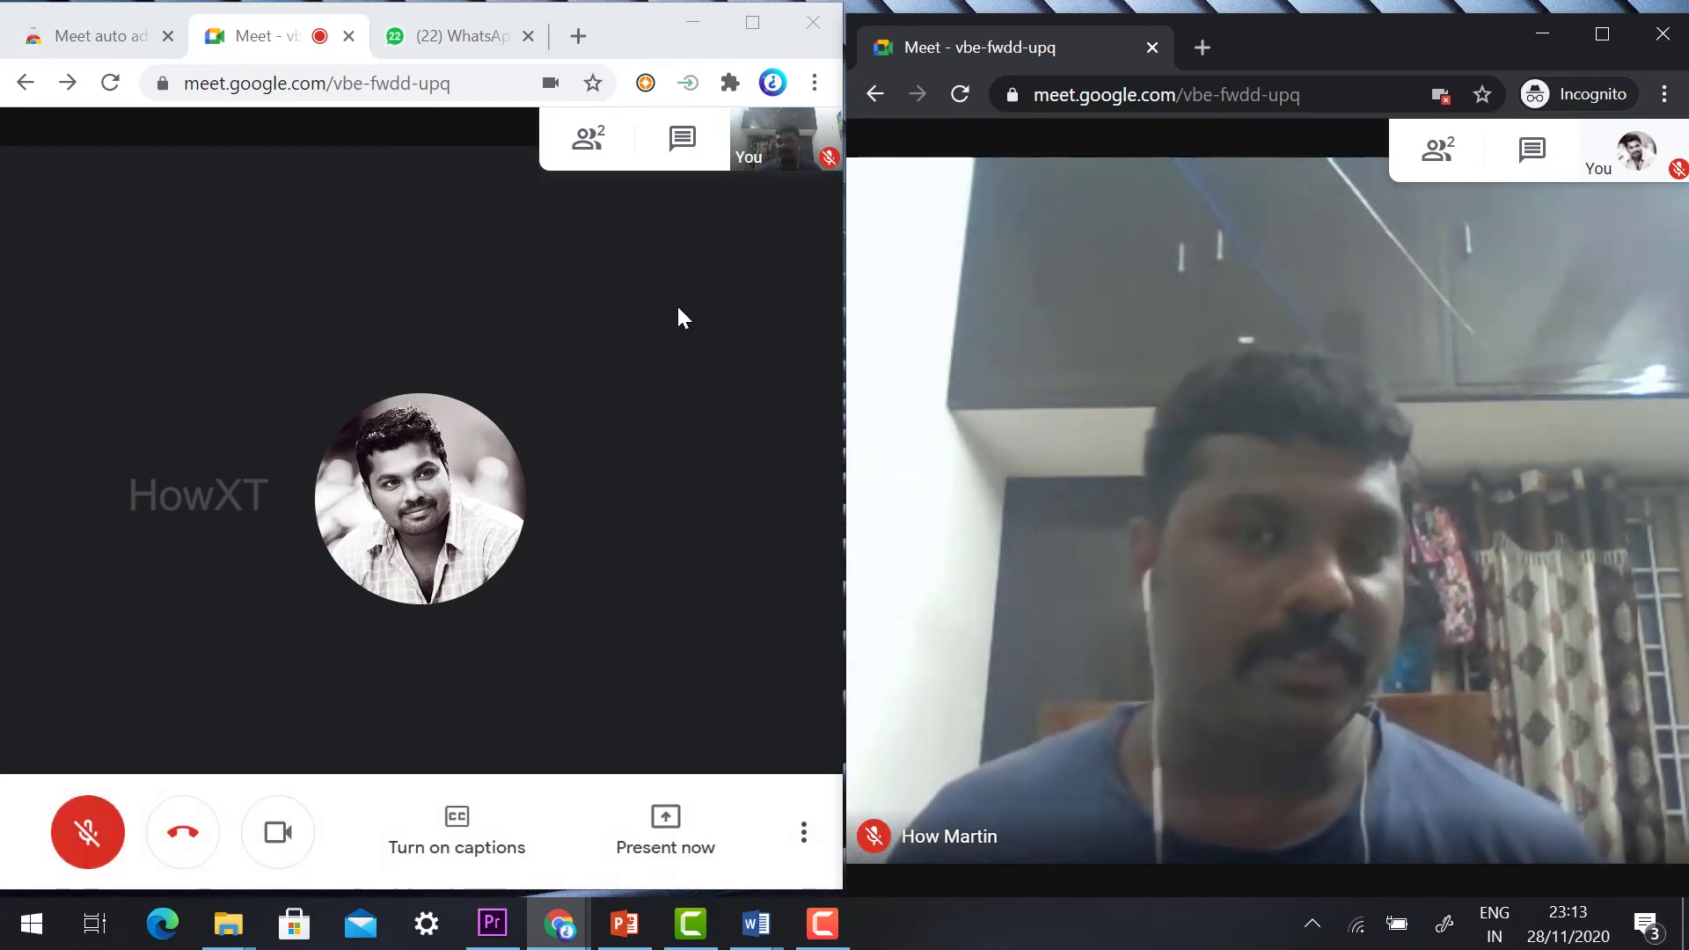
pyautogui.click(687, 83)
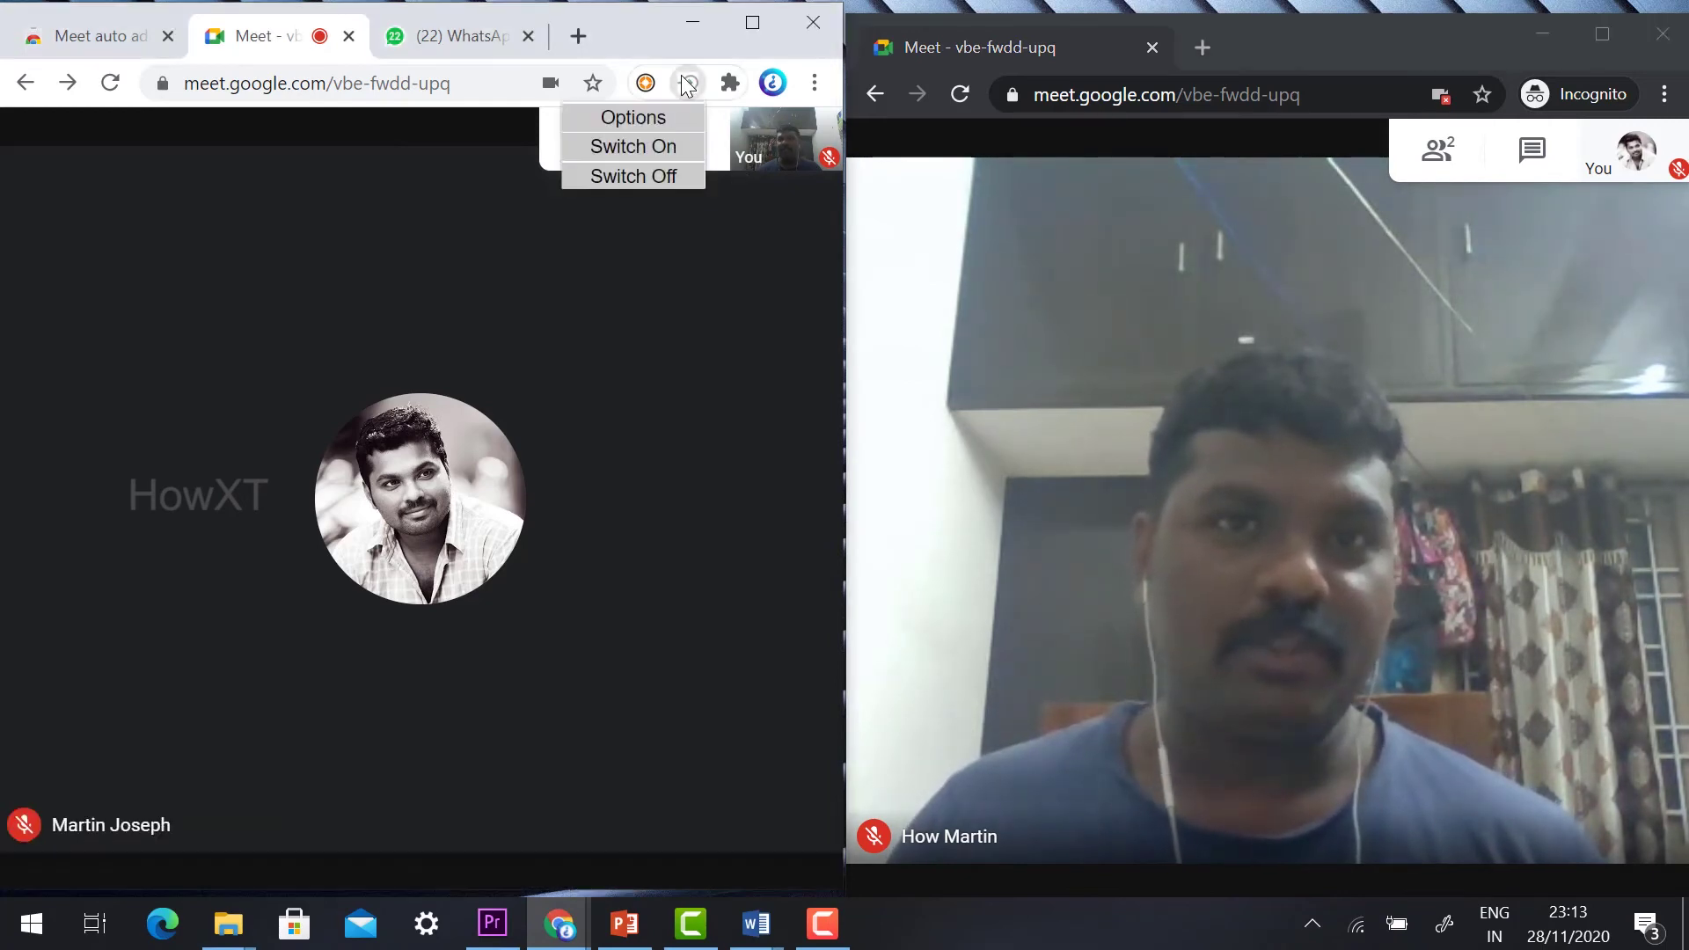
# - Choose Switch On in the Meet auto admit menu to enable automatic admission
pyautogui.click(666, 146)
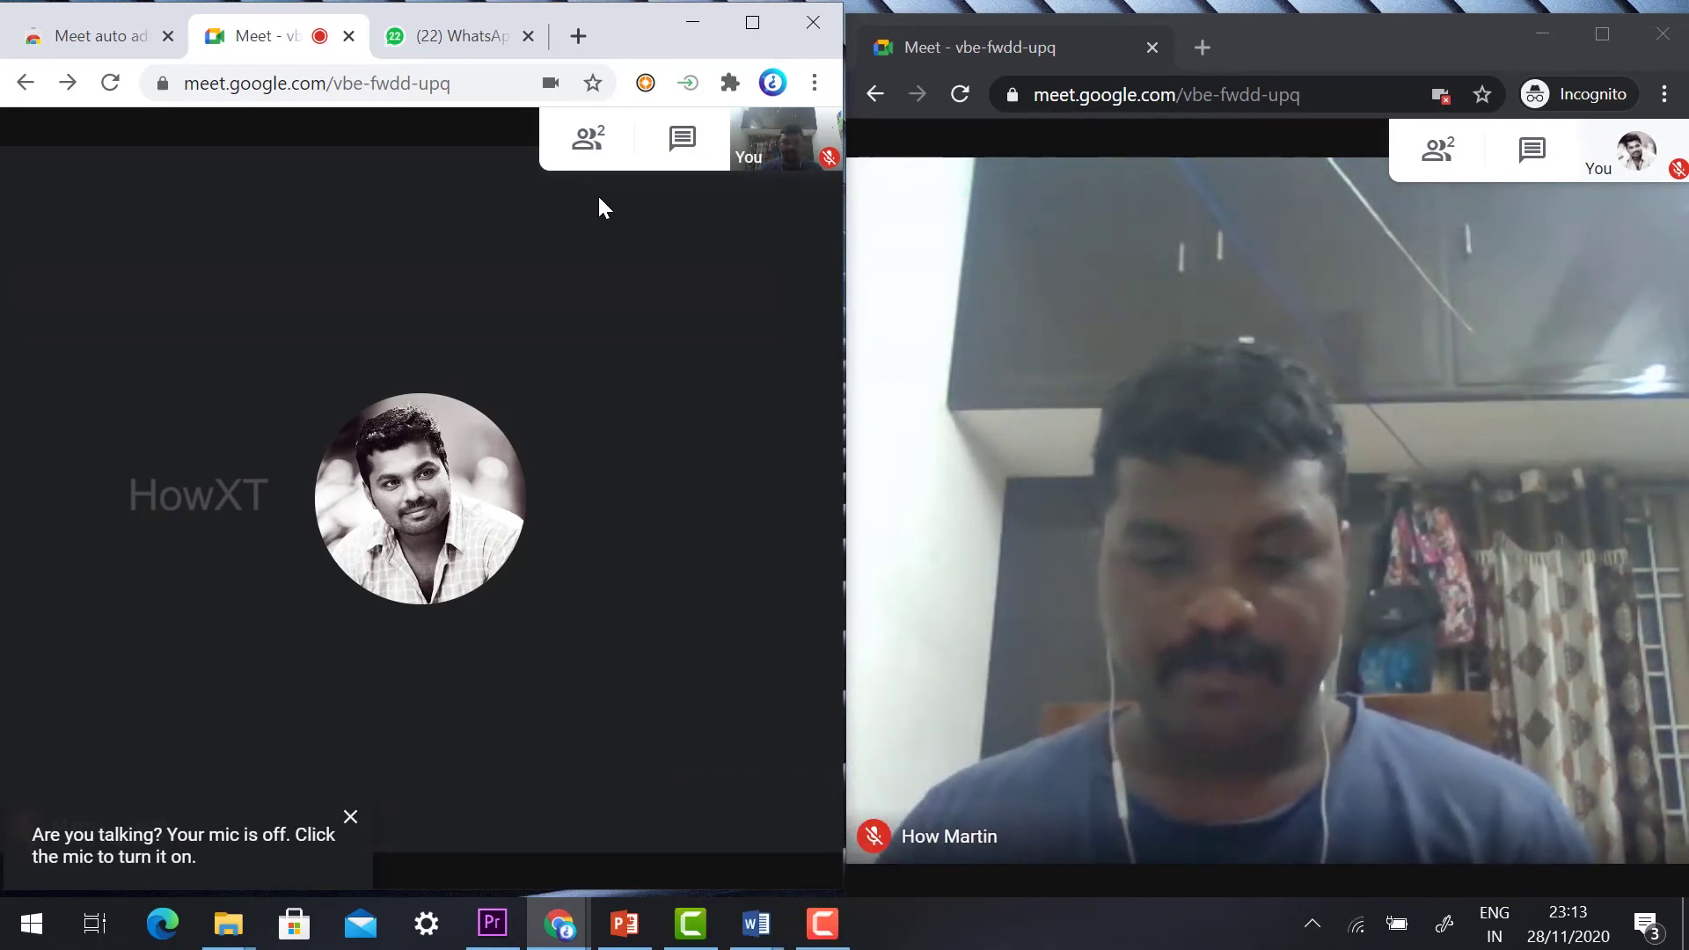
pyautogui.moveTo(64, 162)
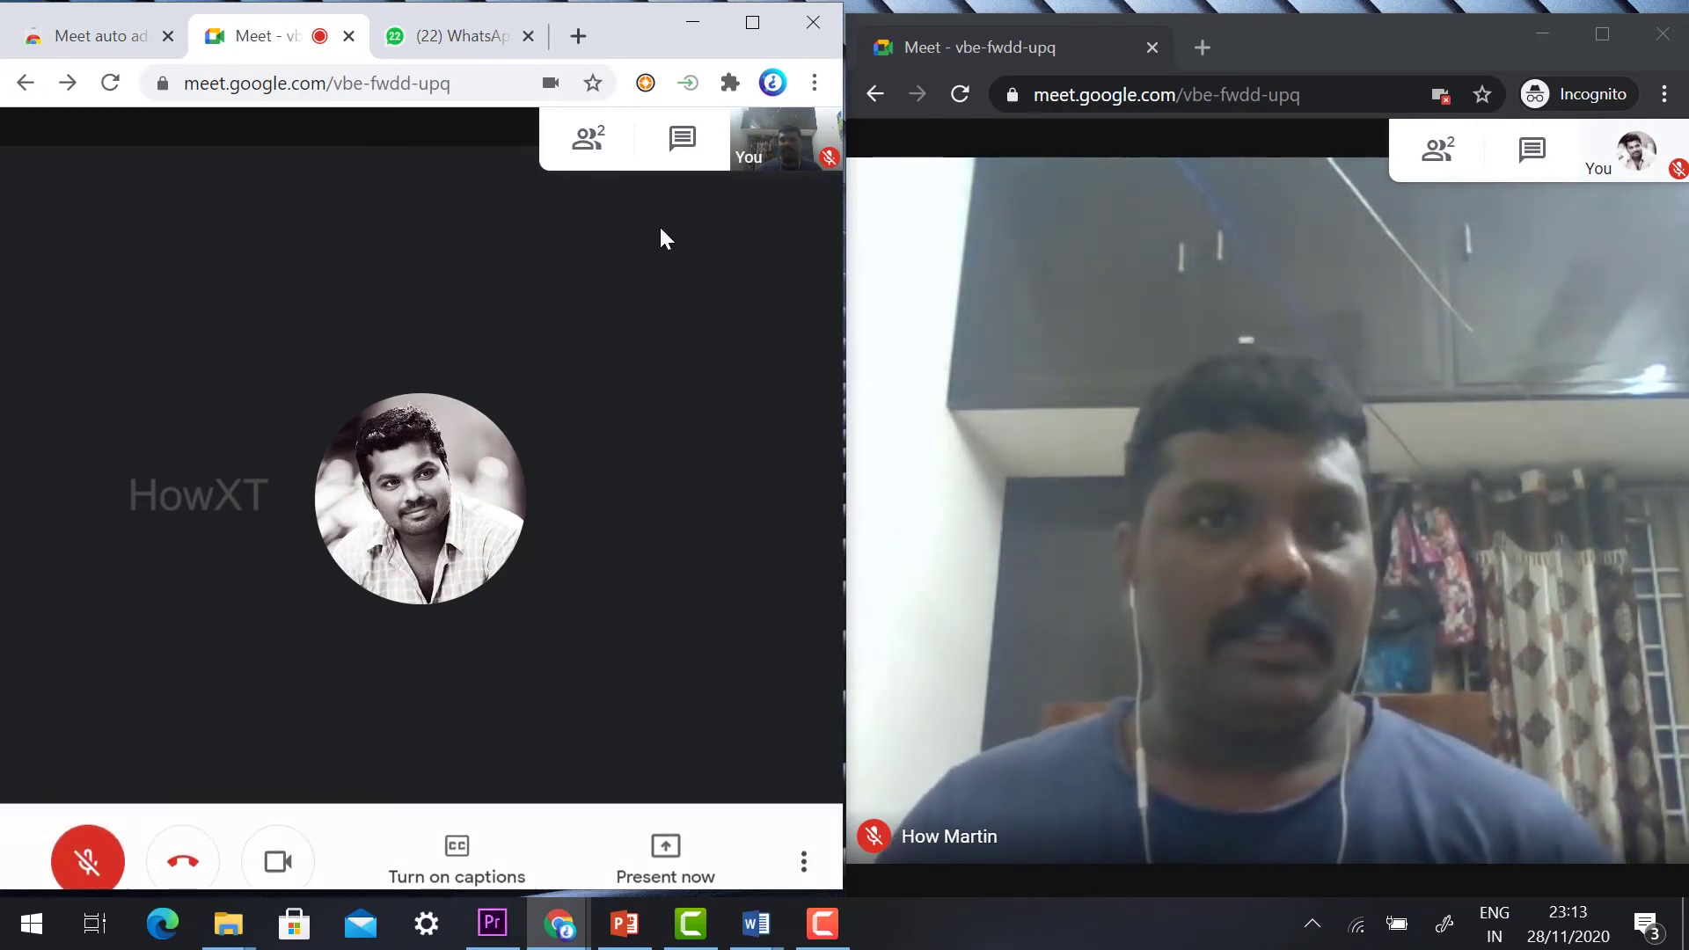